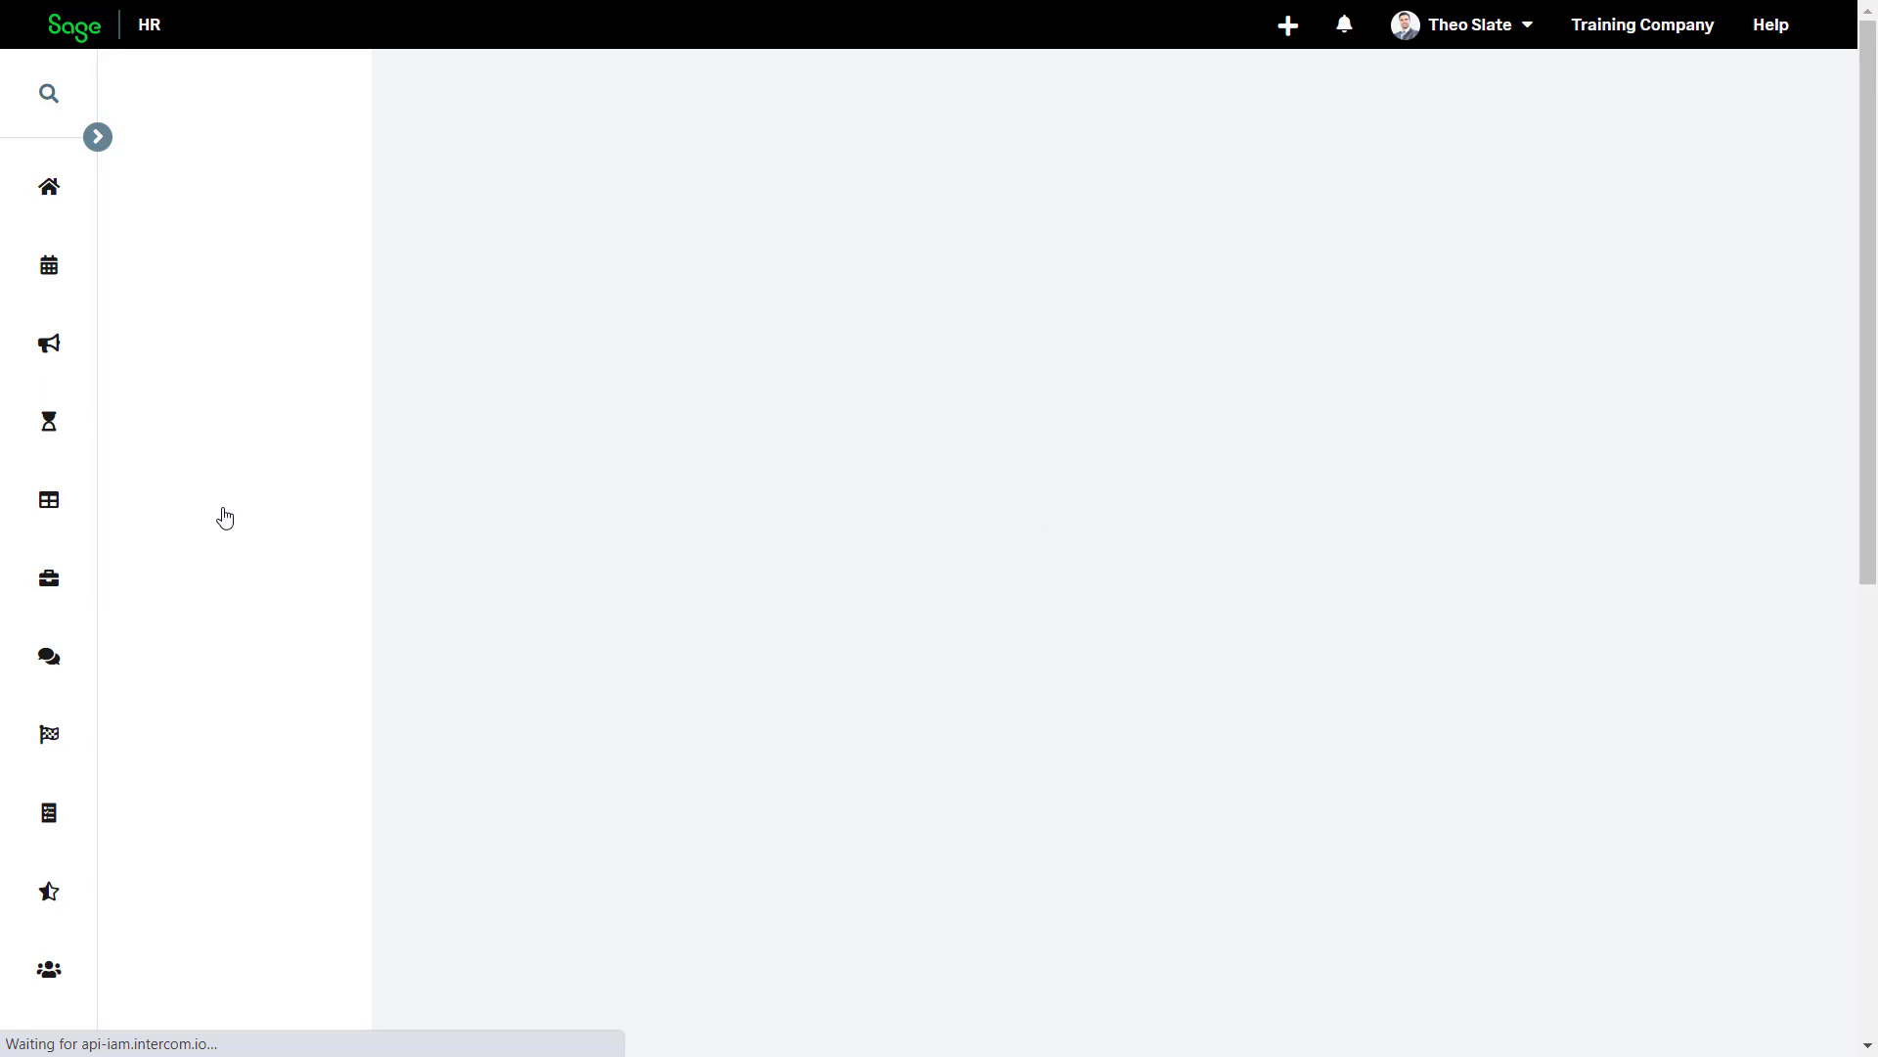
# - Create a new working pattern named "Part time - Saturday only"
pyautogui.scroll(-9, 1409, 466)
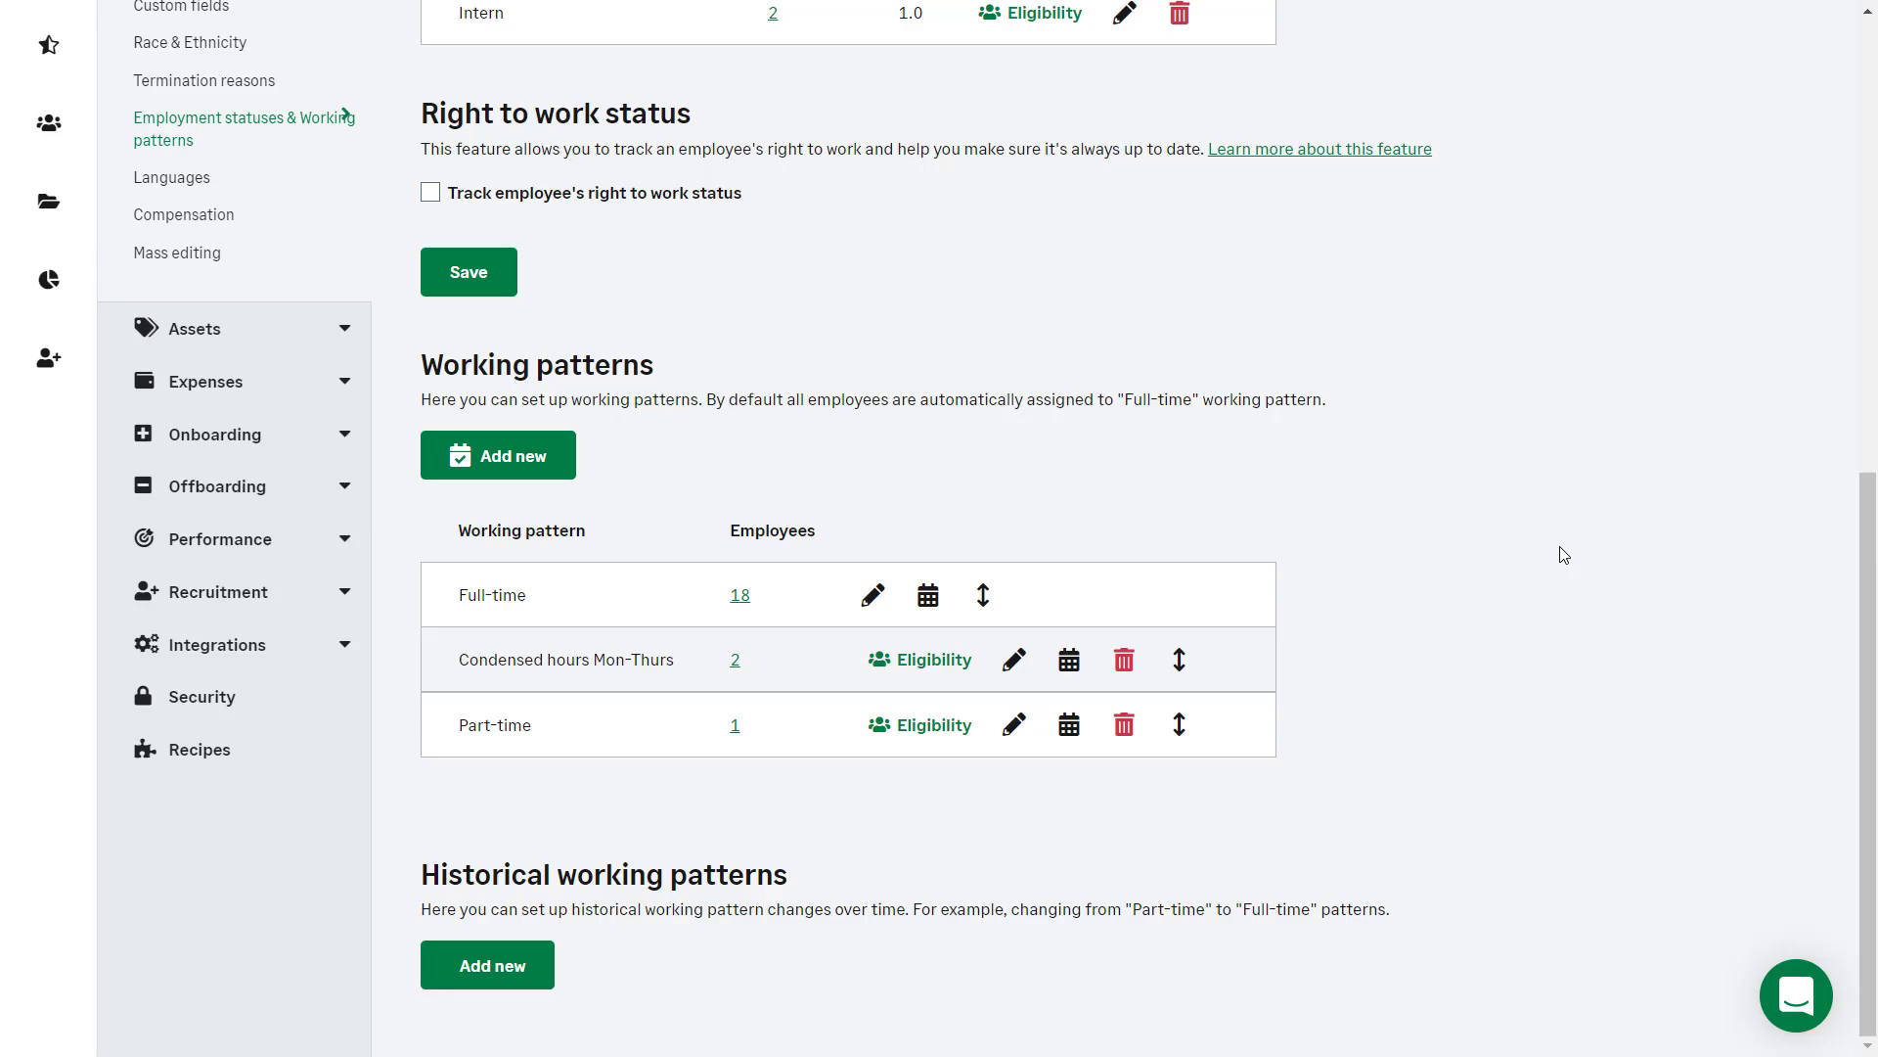
pyautogui.click(498, 454)
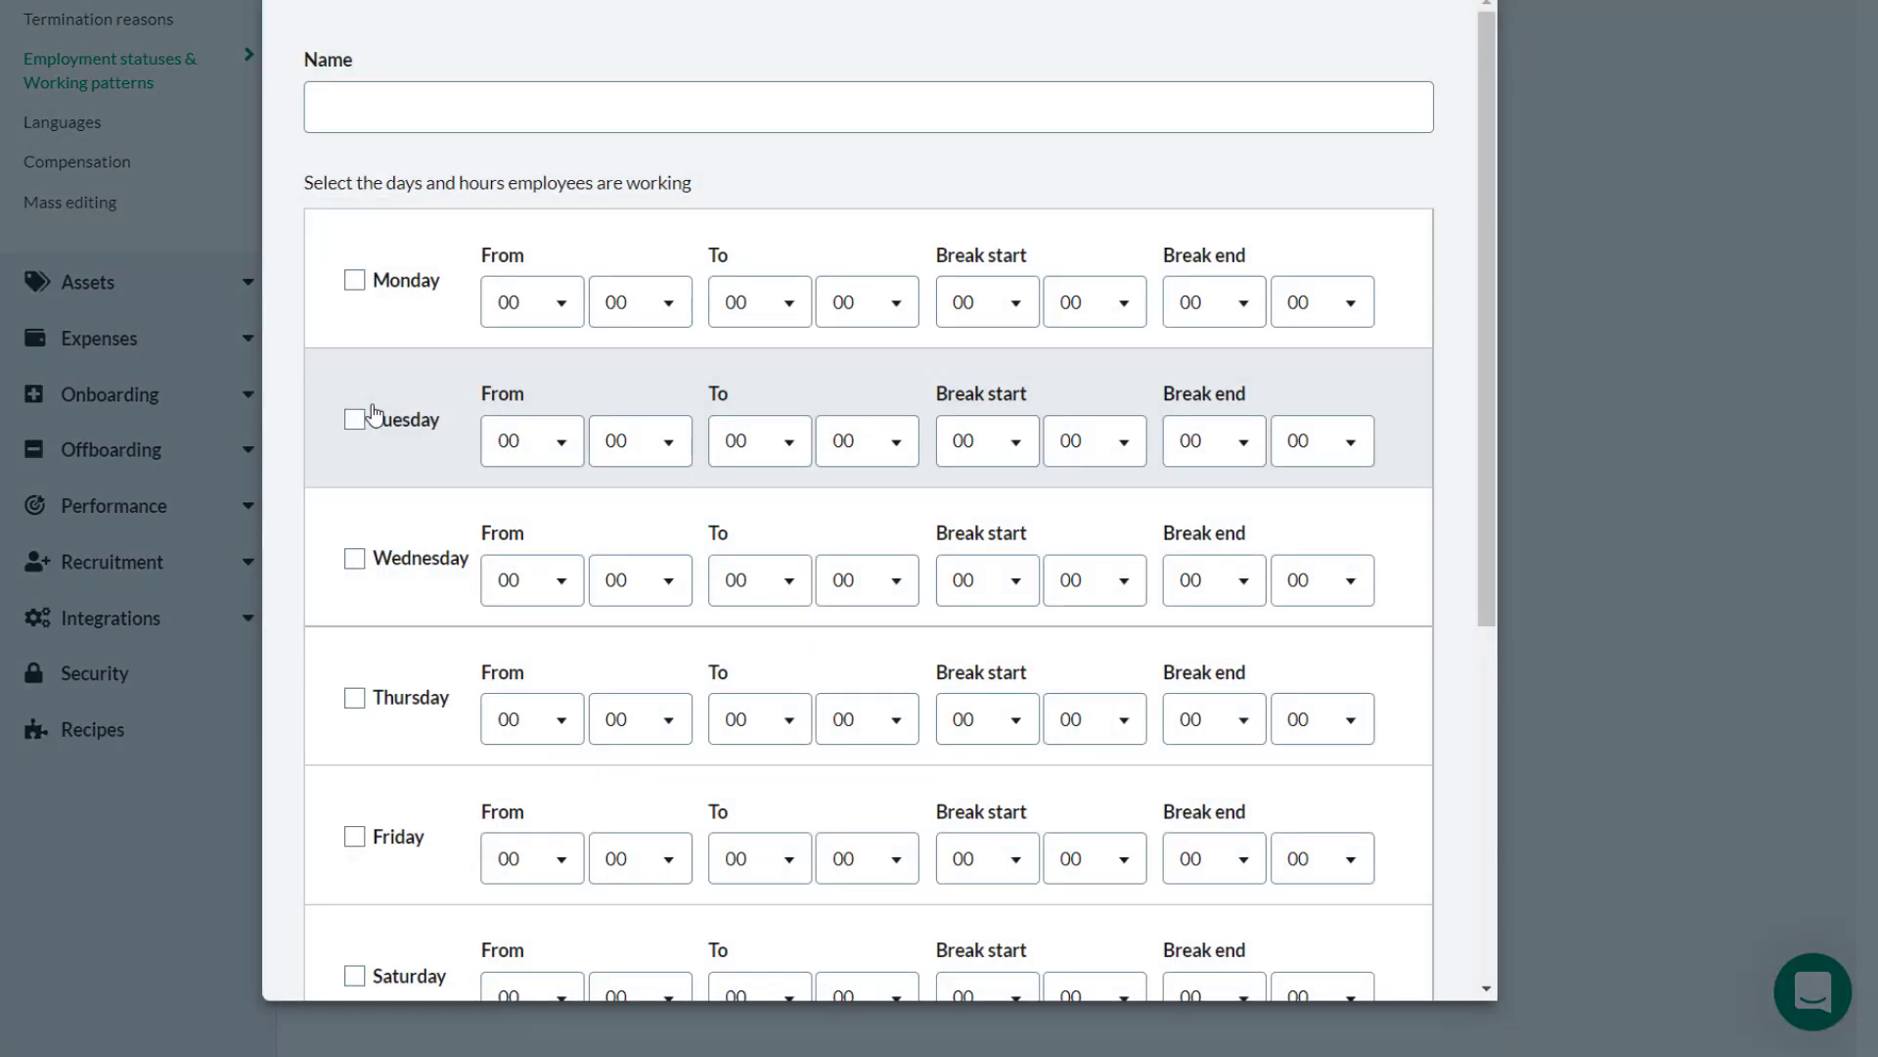
pyautogui.click(421, 85)
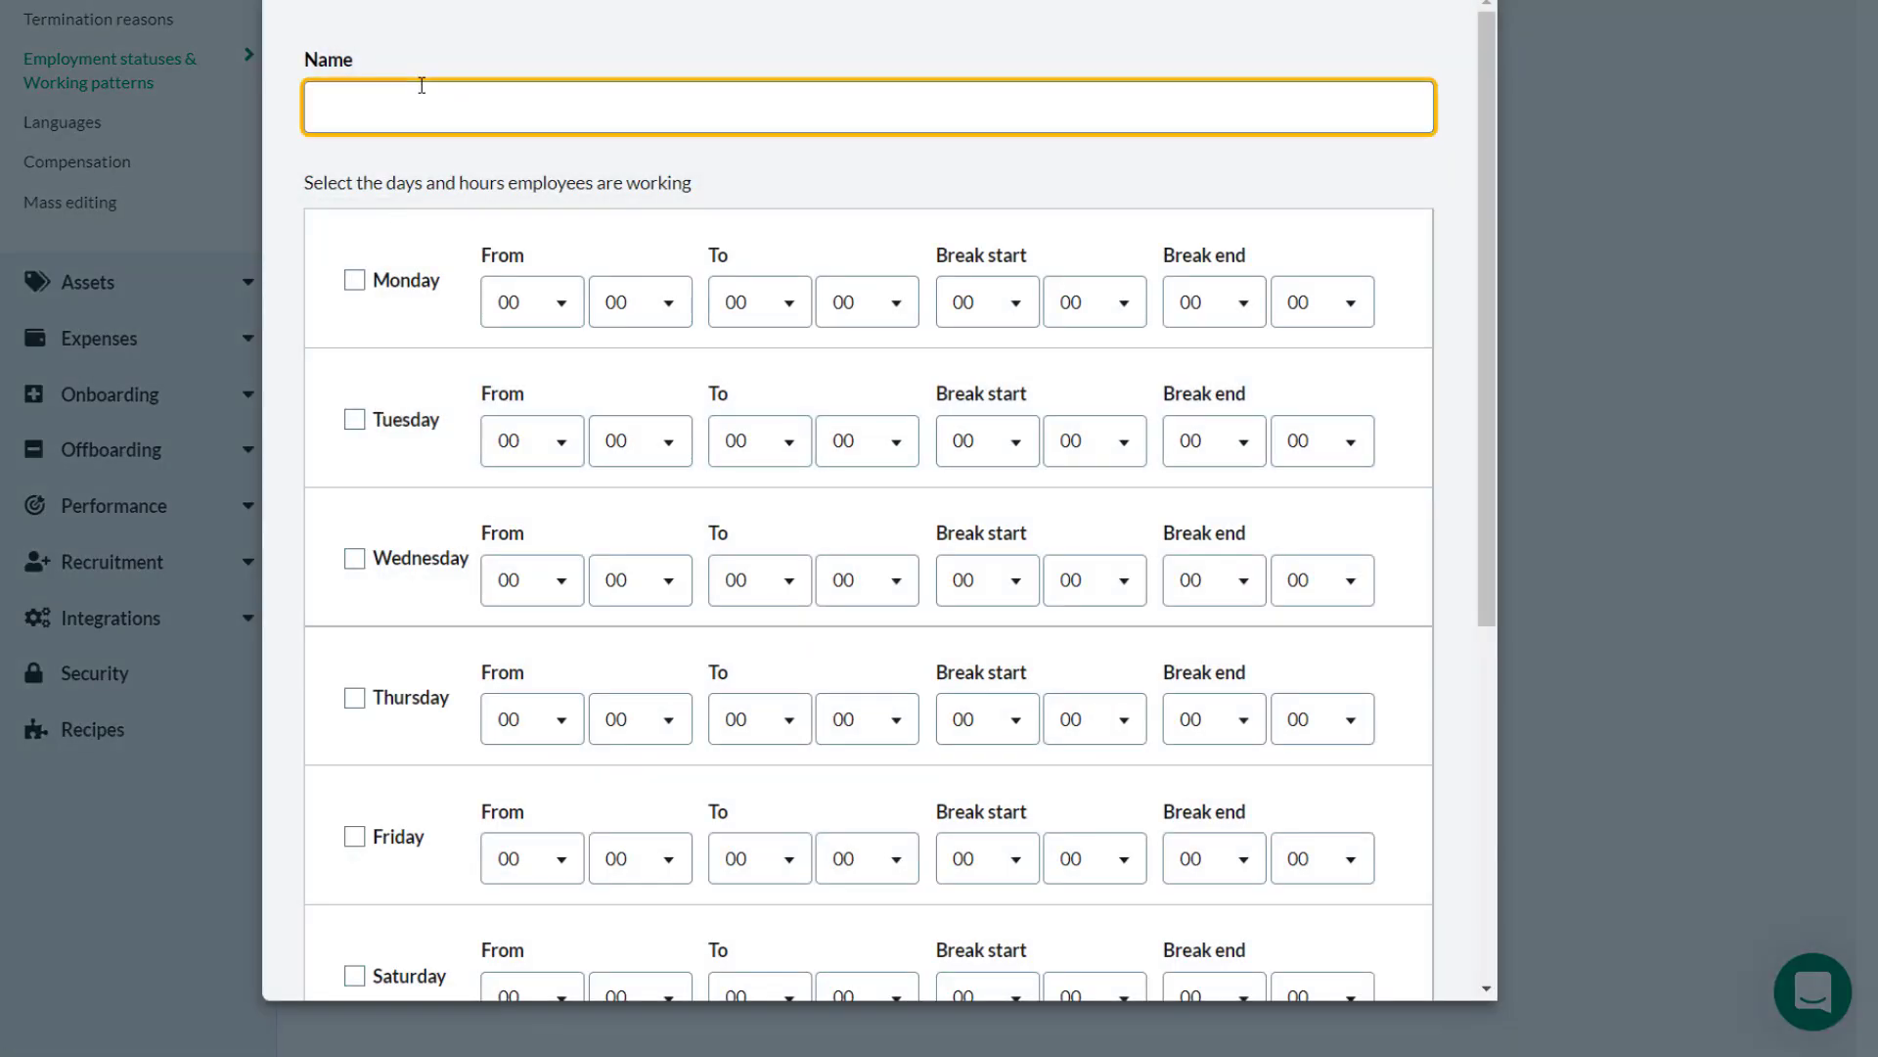
pyautogui.write('Part time - Saturday only')
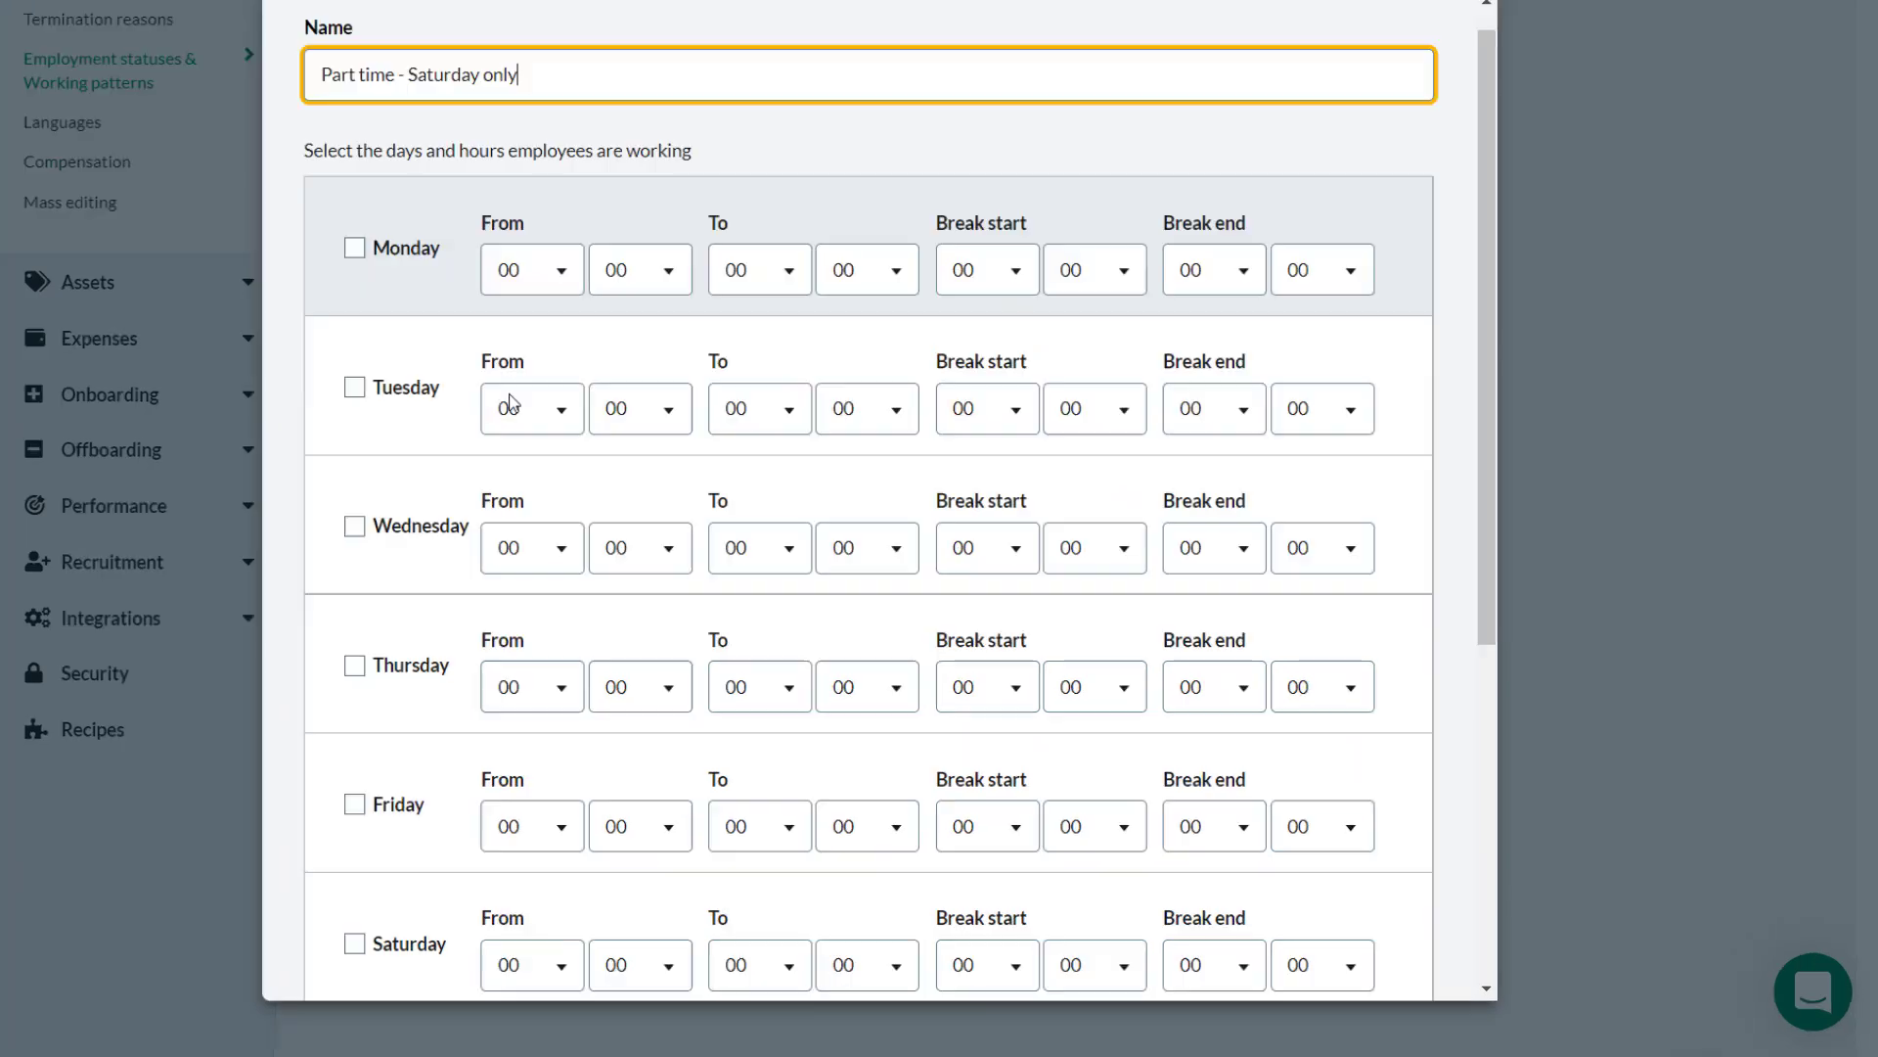
# - Make Saturday a working day in the new pattern, with hours from 09:00 to 17:00
pyautogui.scroll(-4, 587, 489)
pyautogui.click(358, 589)
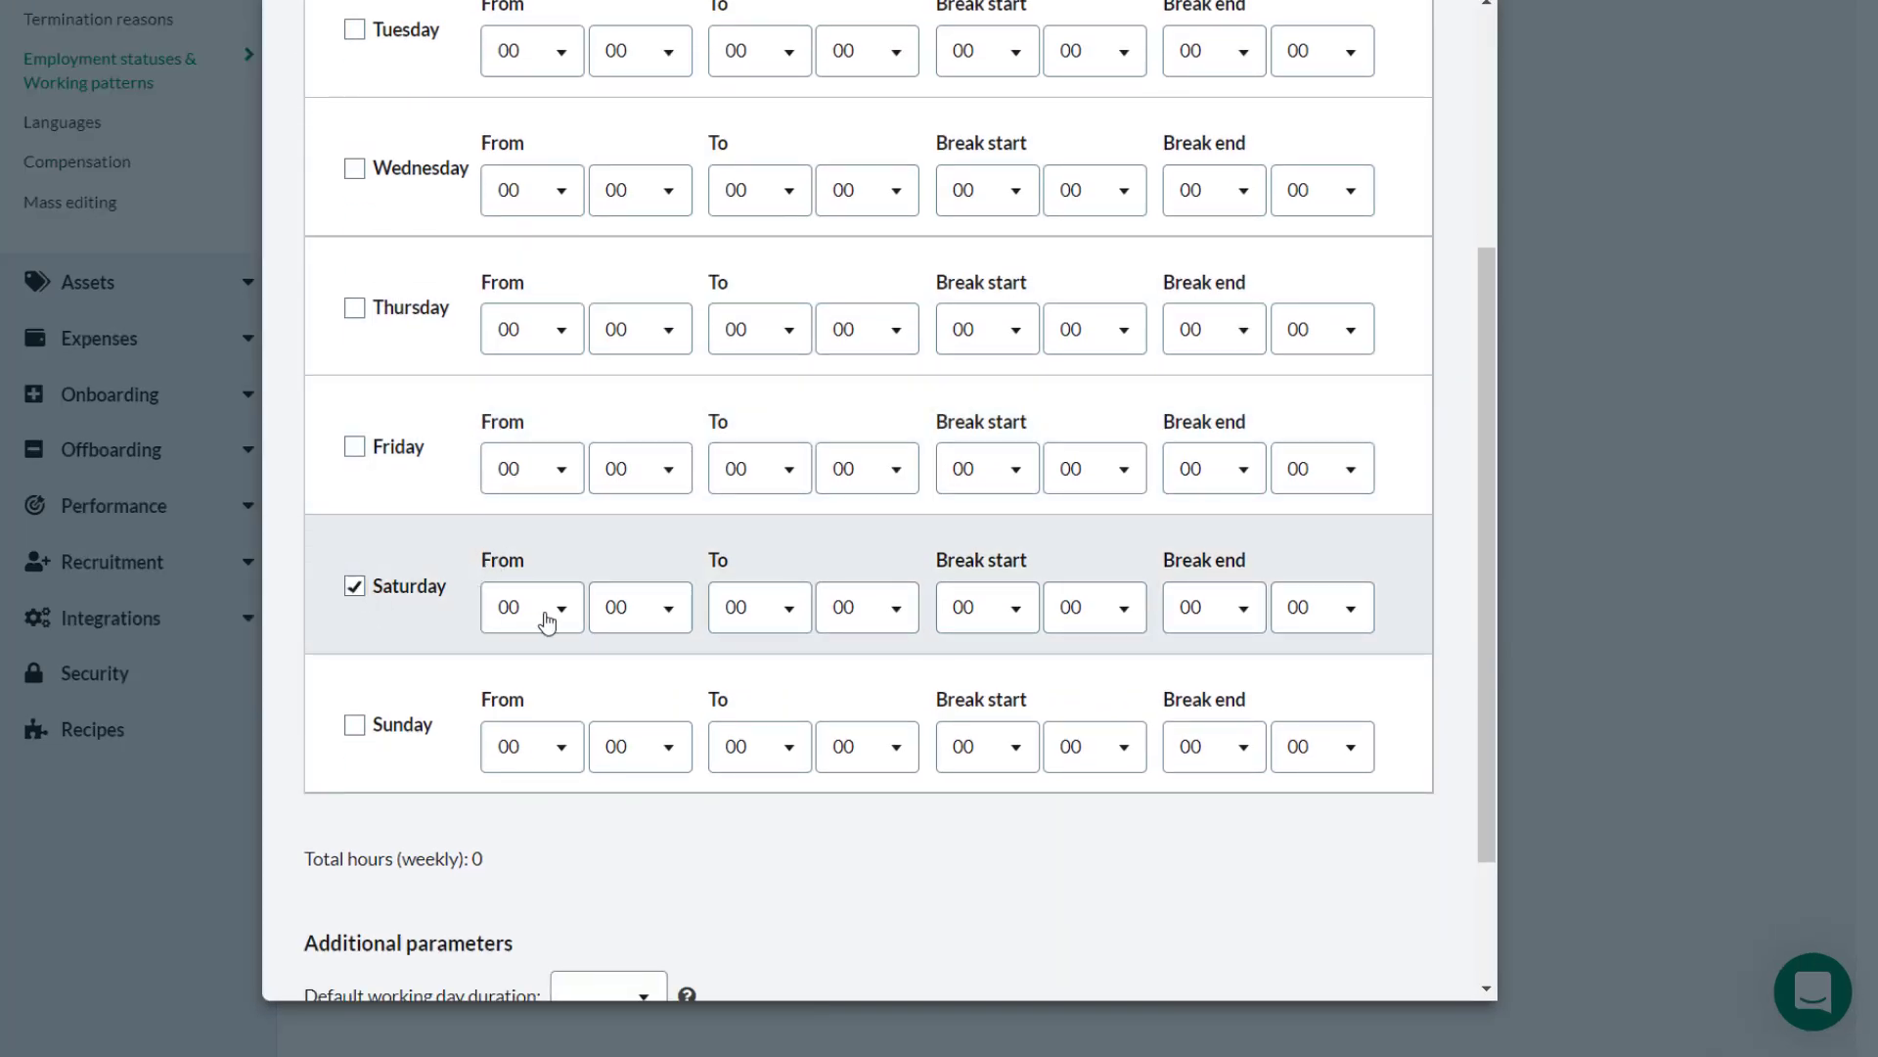
pyautogui.click(567, 618)
pyautogui.moveTo(568, 819); pyautogui.dragTo(575, 847)
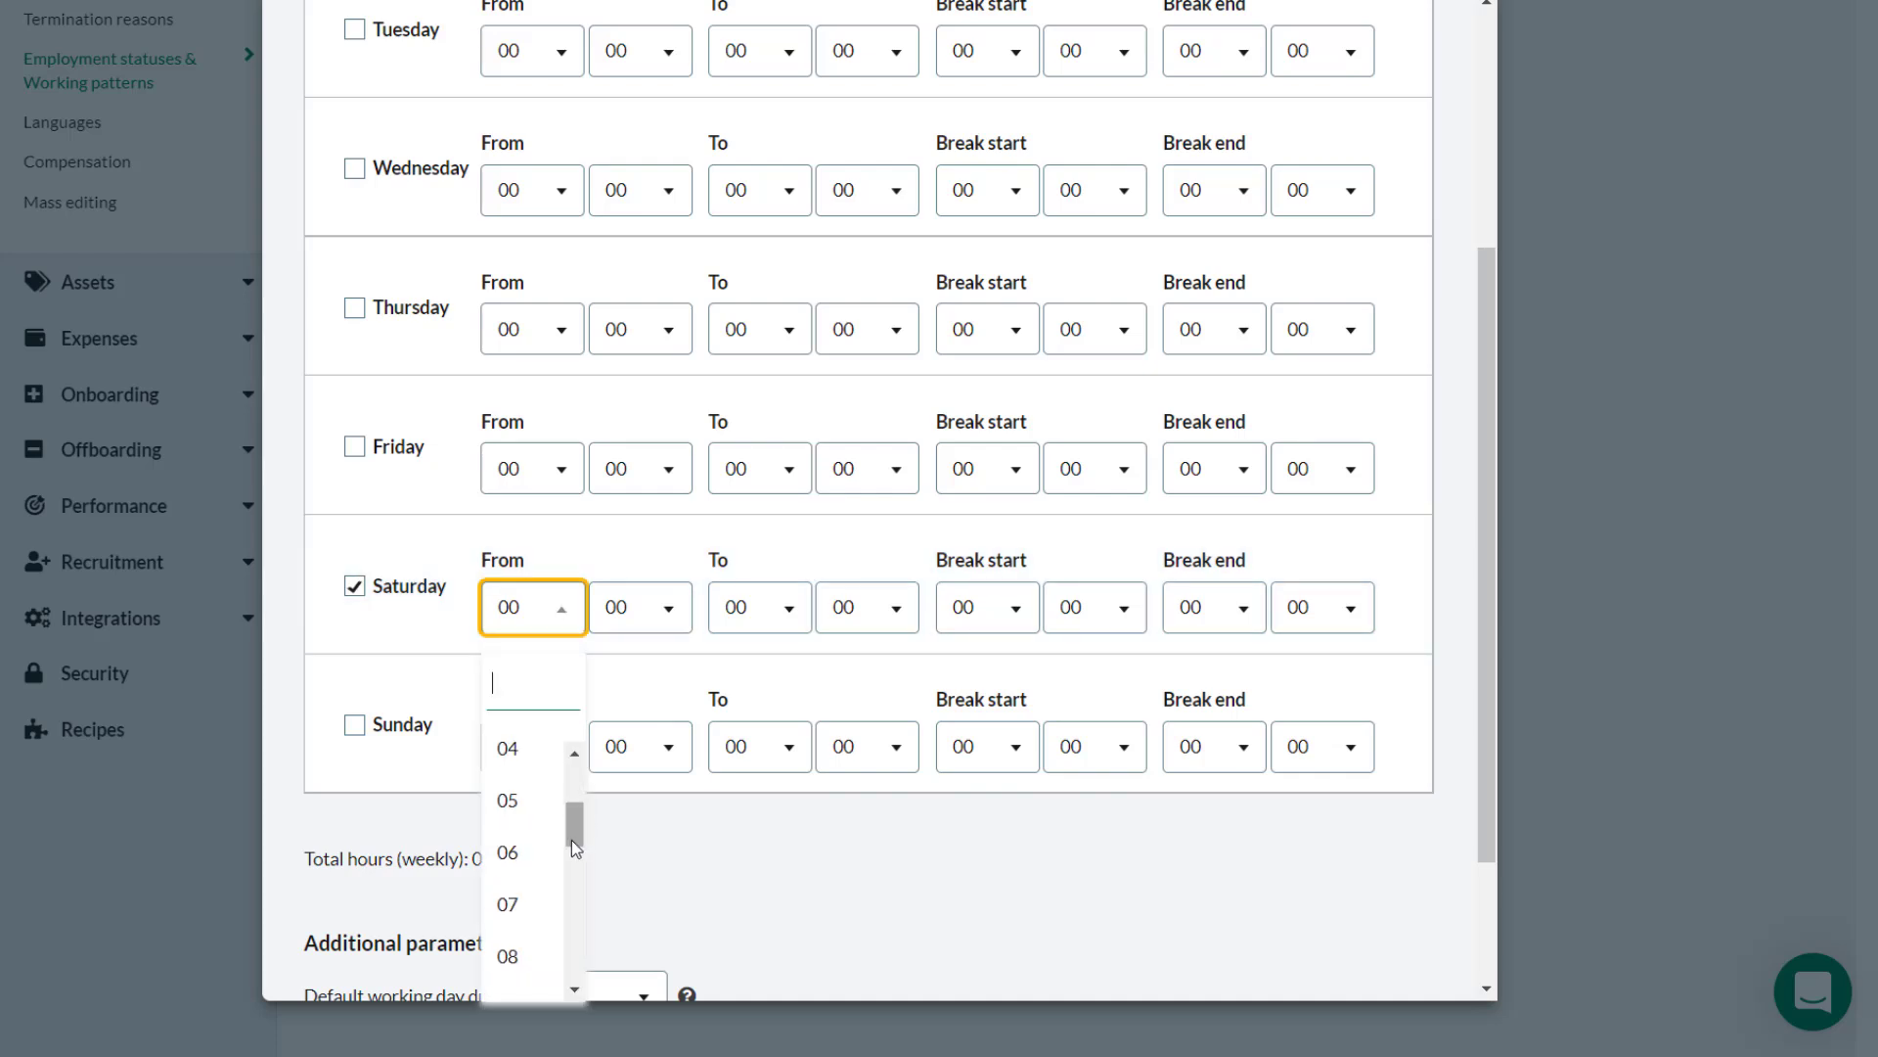
pyautogui.click(575, 990)
pyautogui.click(550, 978)
pyautogui.click(768, 608)
pyautogui.click(803, 966)
pyautogui.moveTo(807, 830); pyautogui.dragTo(817, 937)
pyautogui.click(744, 790)
# - Set the Saturday break from 12:00 to 13:00 and save the working pattern
pyautogui.click(1017, 611)
pyautogui.scroll(-4, 1027, 940)
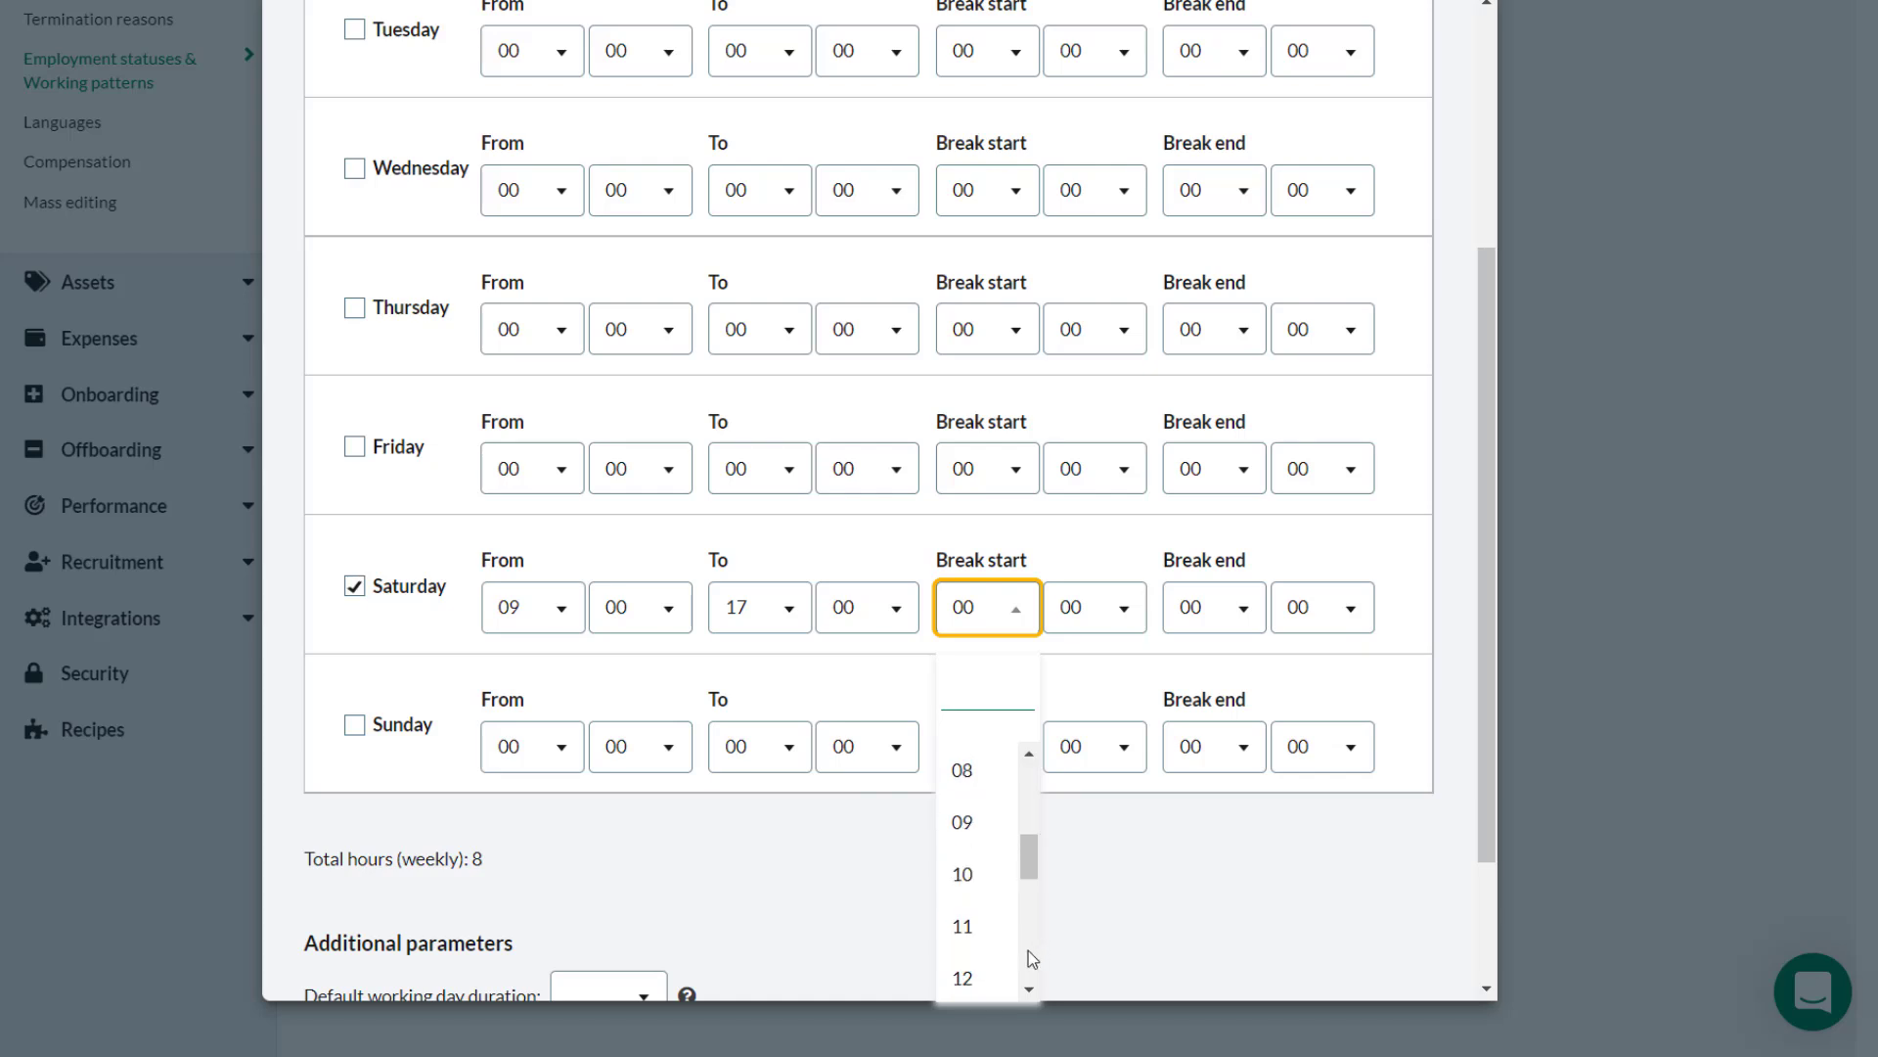
pyautogui.click(998, 974)
pyautogui.click(1242, 611)
pyautogui.scroll(-2, 1267, 942)
pyautogui.scroll(-2, 1266, 942)
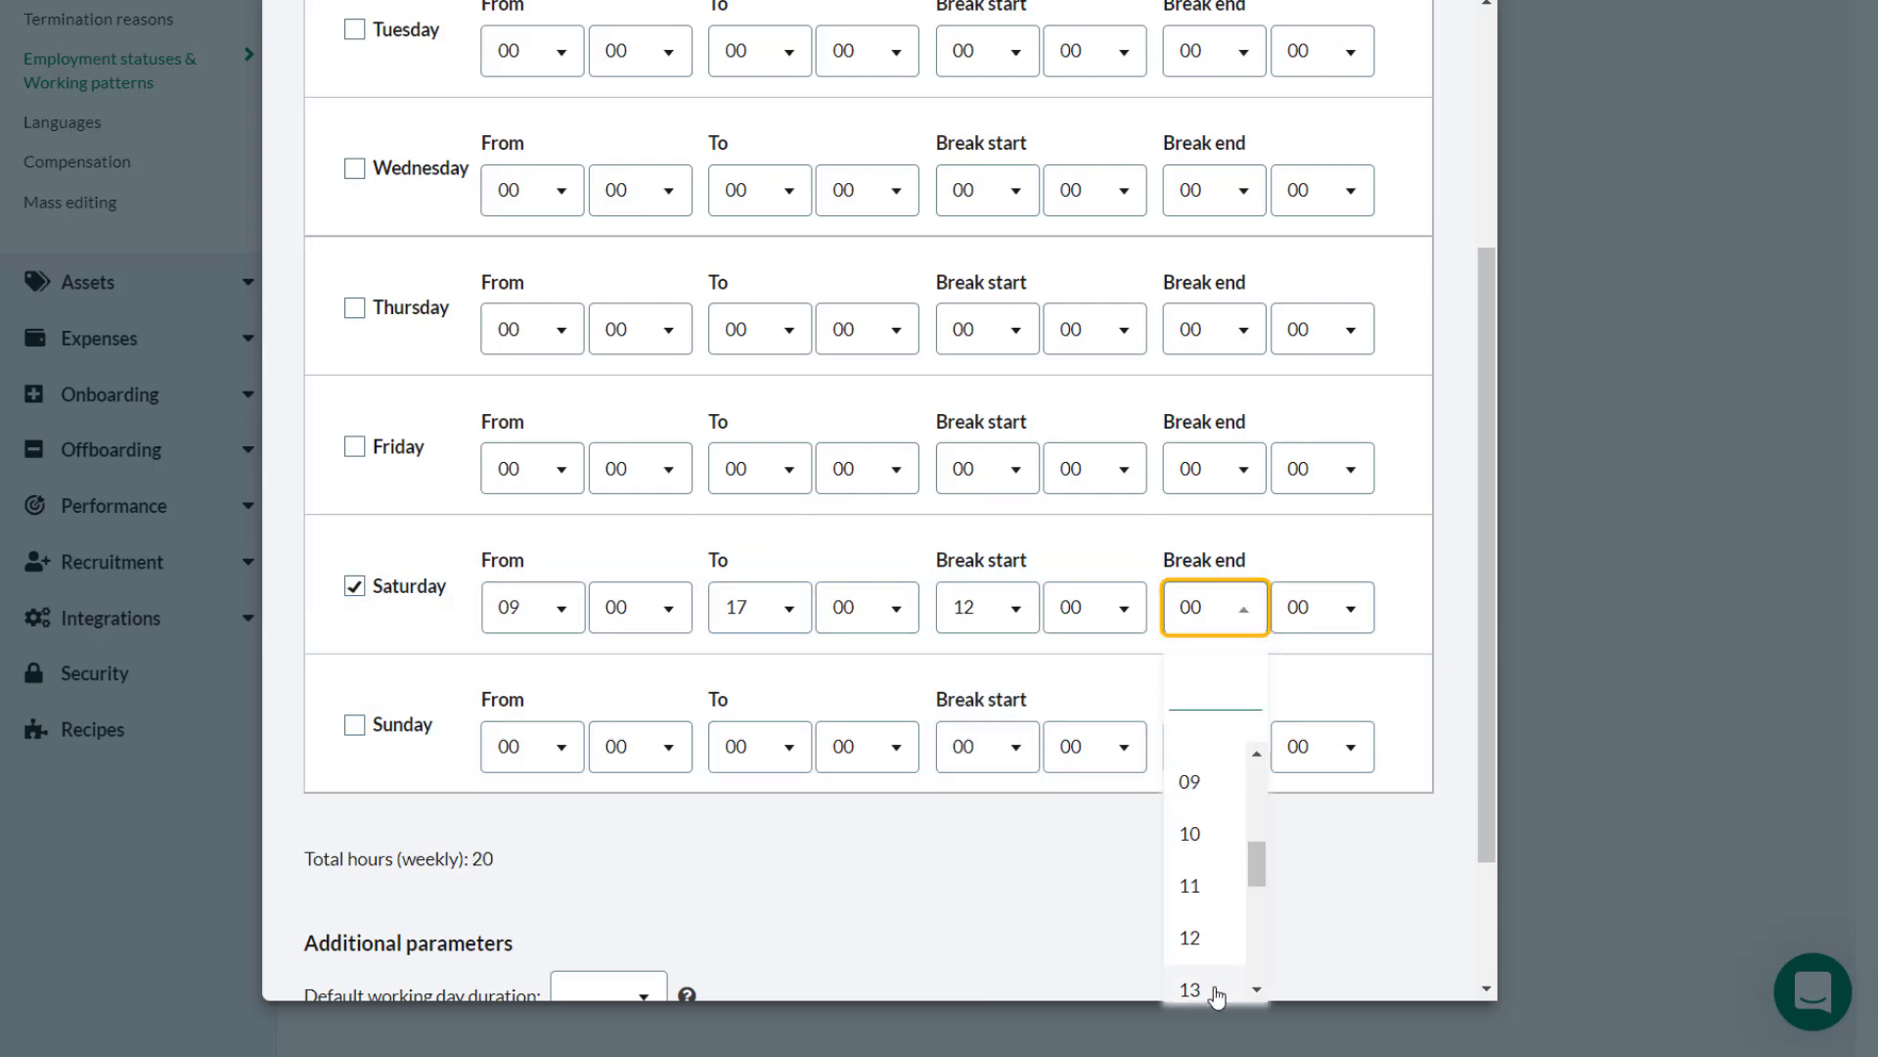
pyautogui.click(1213, 990)
pyautogui.scroll(-2, 578, 835)
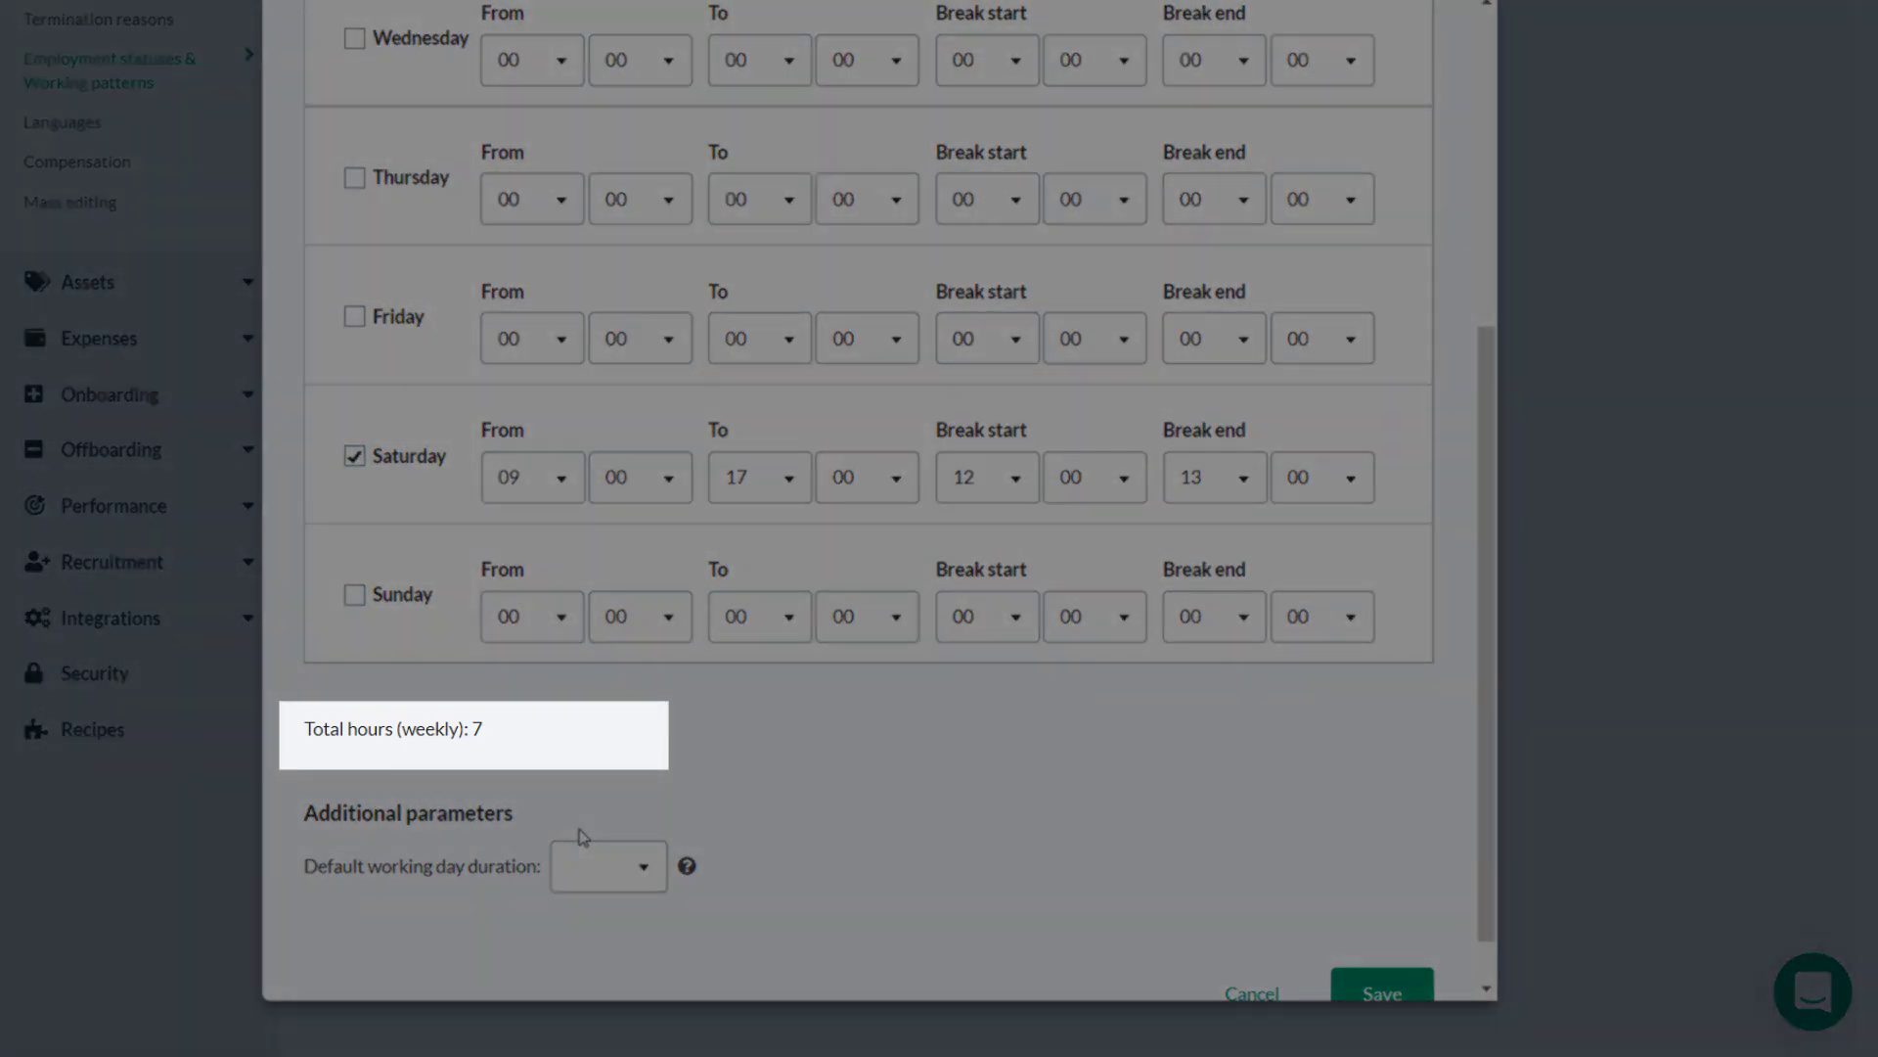
pyautogui.scroll(-1, 583, 836)
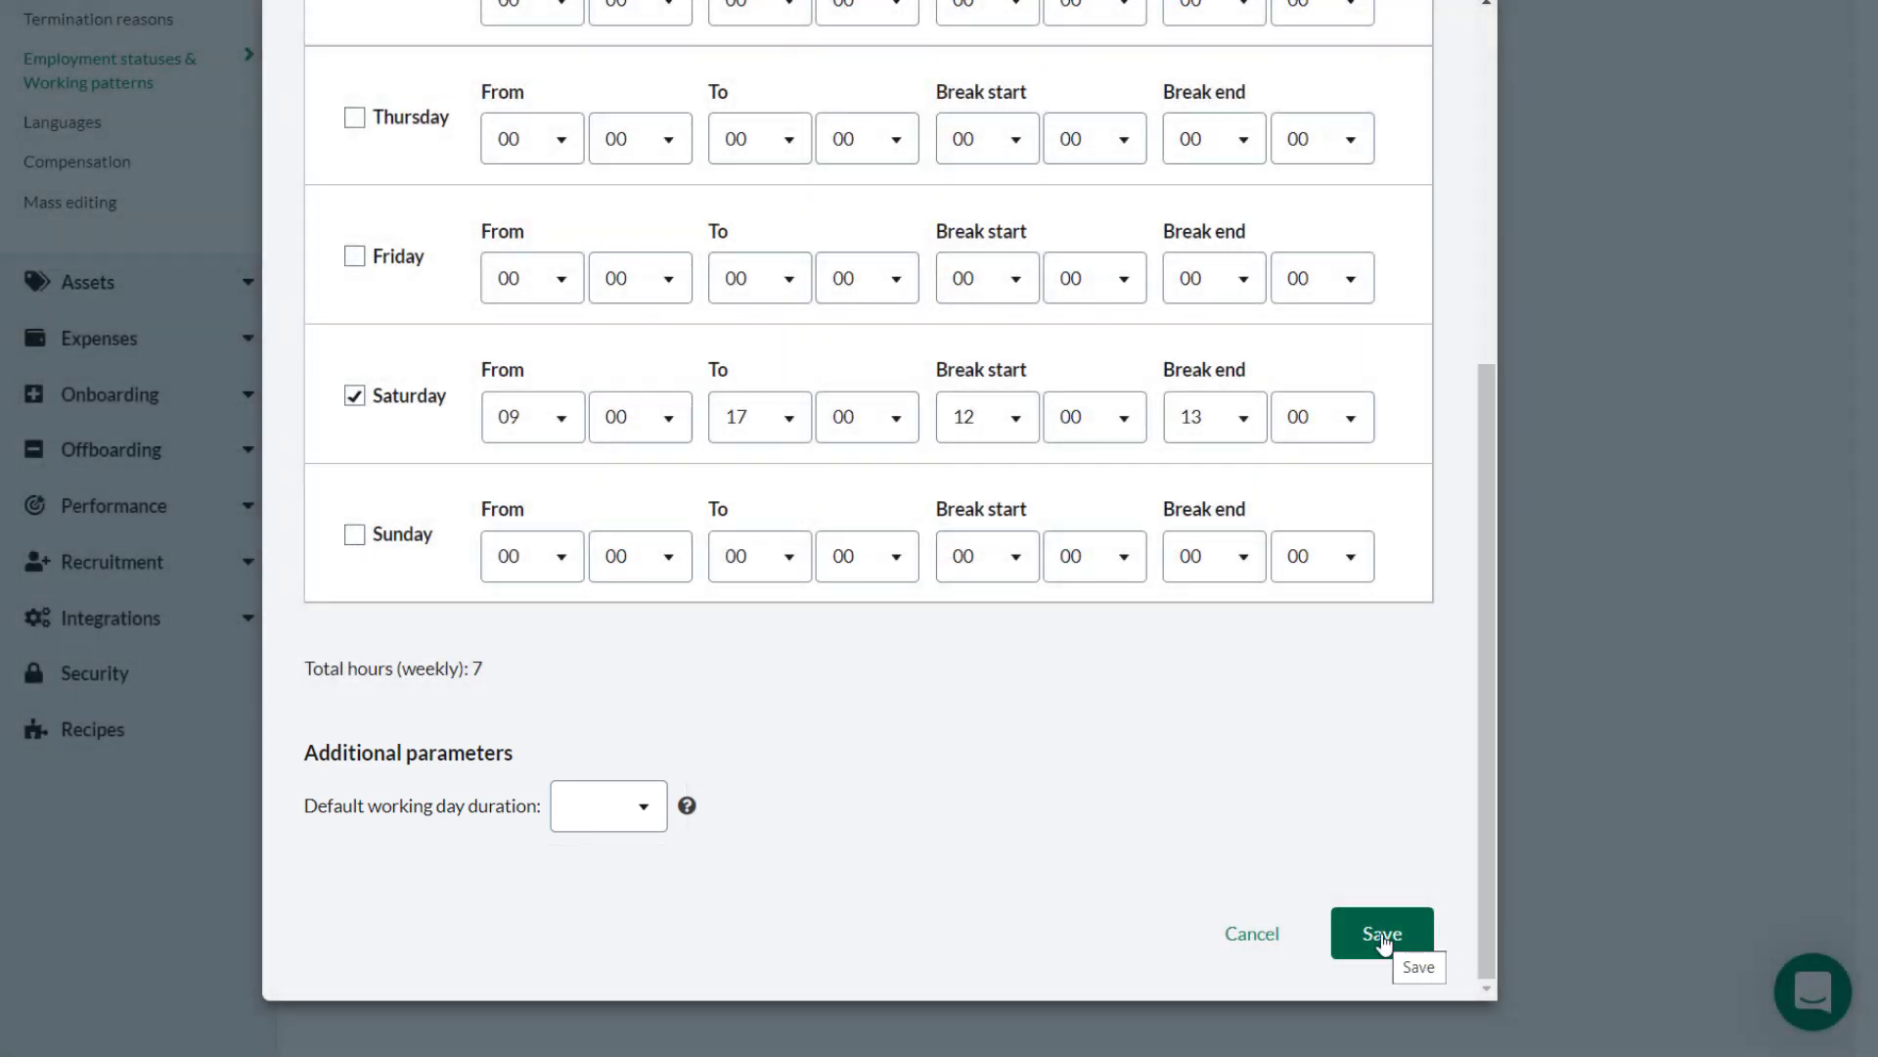
pyautogui.click(1382, 935)
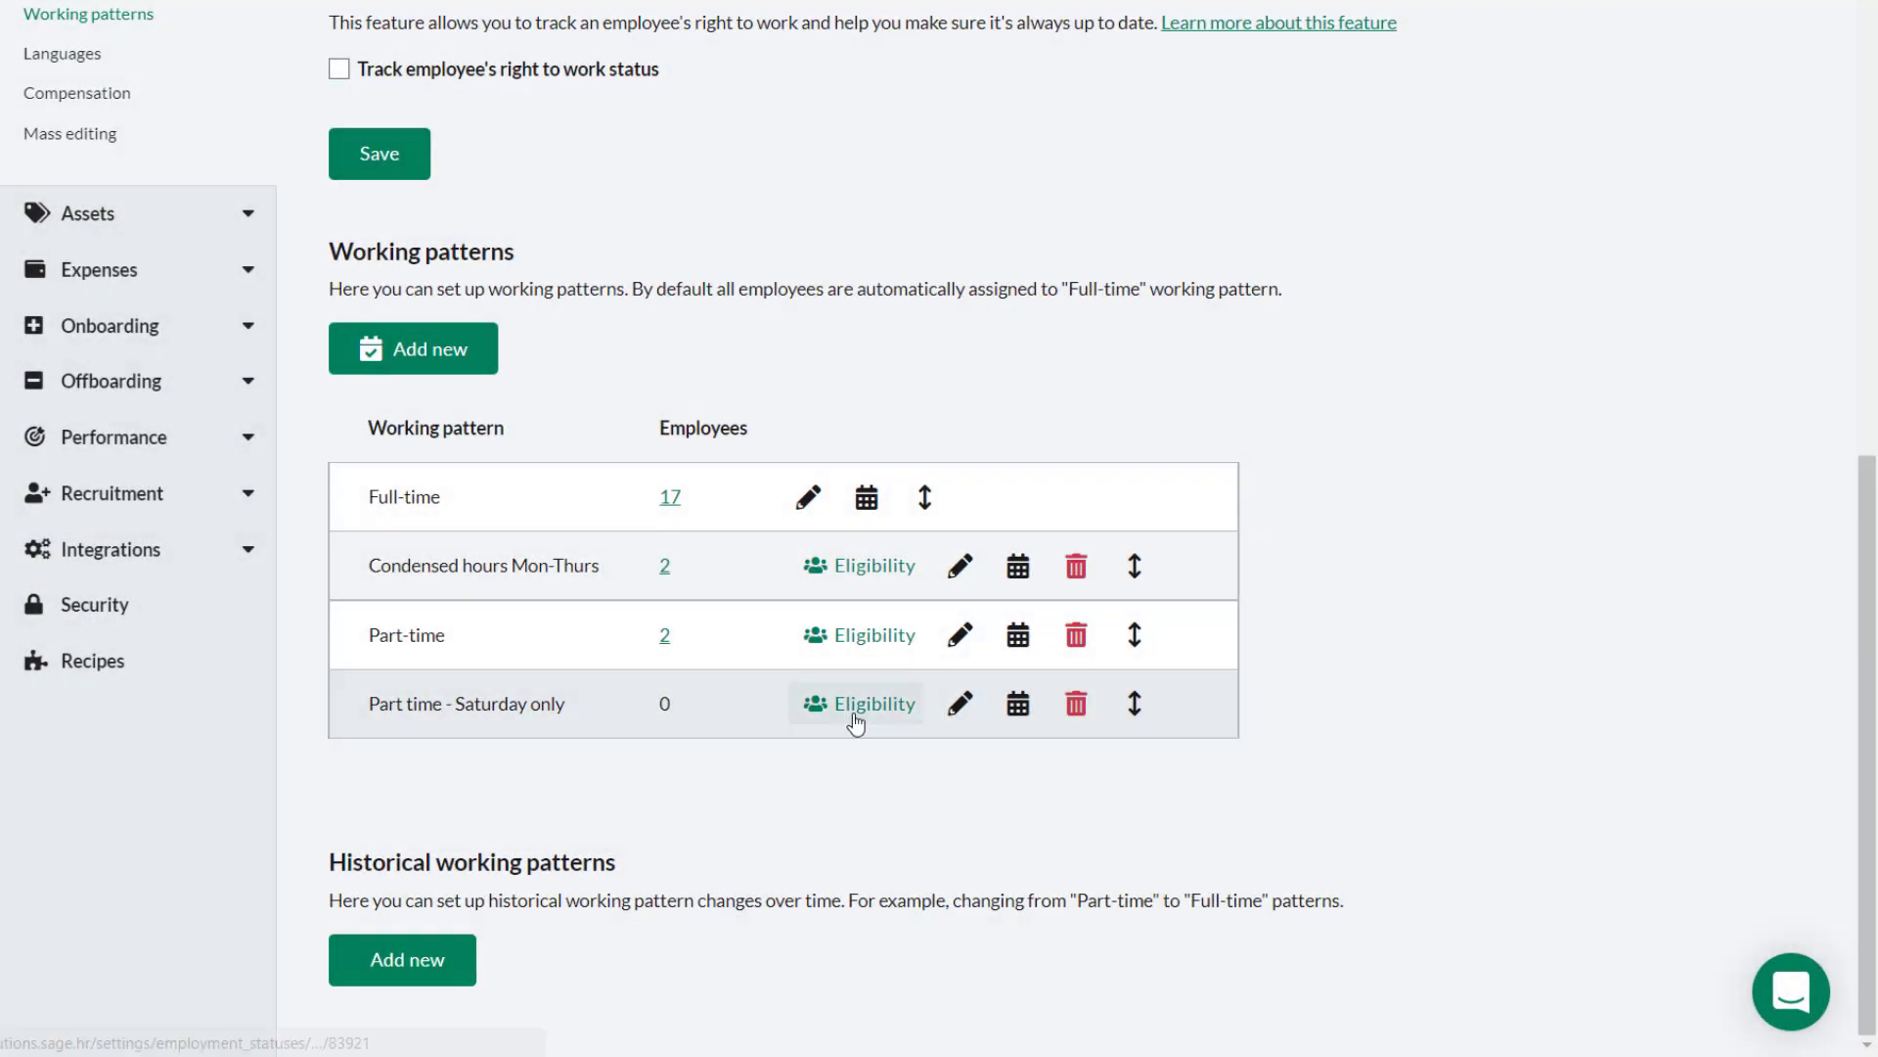
# - Make the Building Assistant eligible for the "Part time - Saturday only" working pattern and save the assignment
pyautogui.click(856, 706)
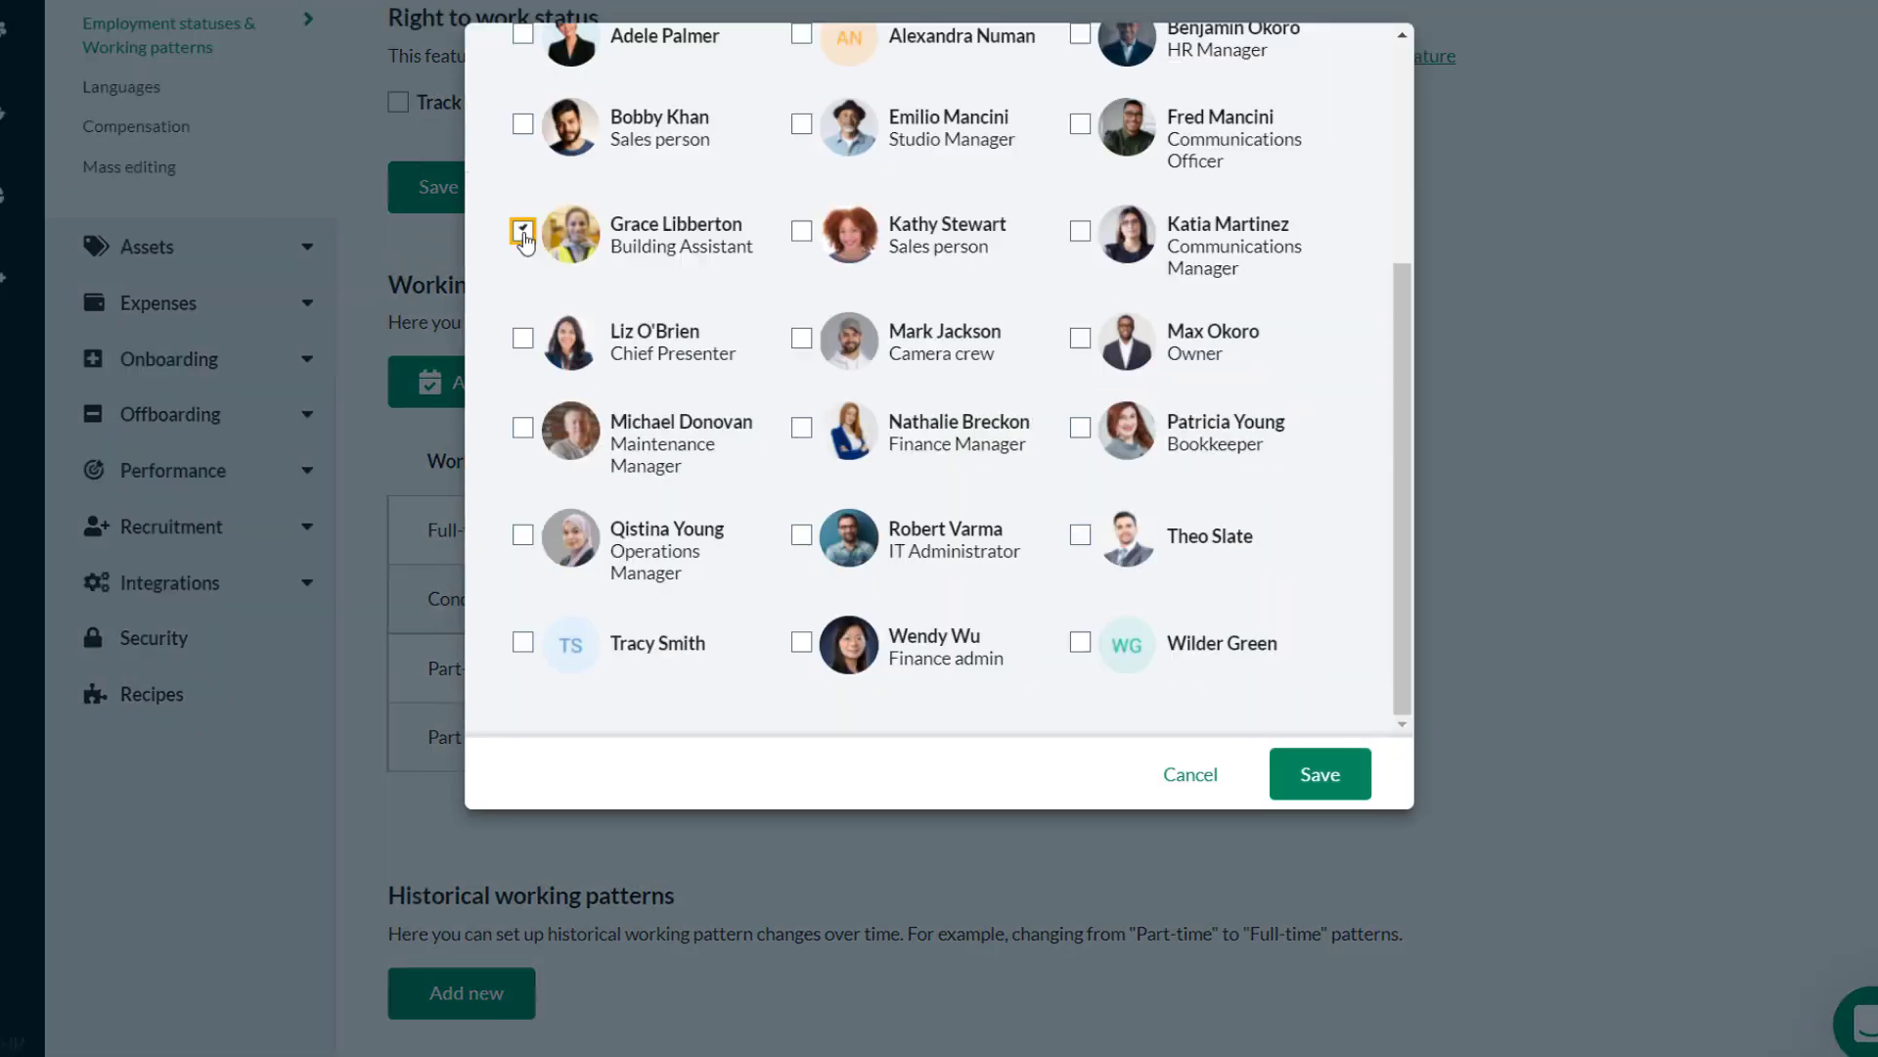
pyautogui.click(511, 209)
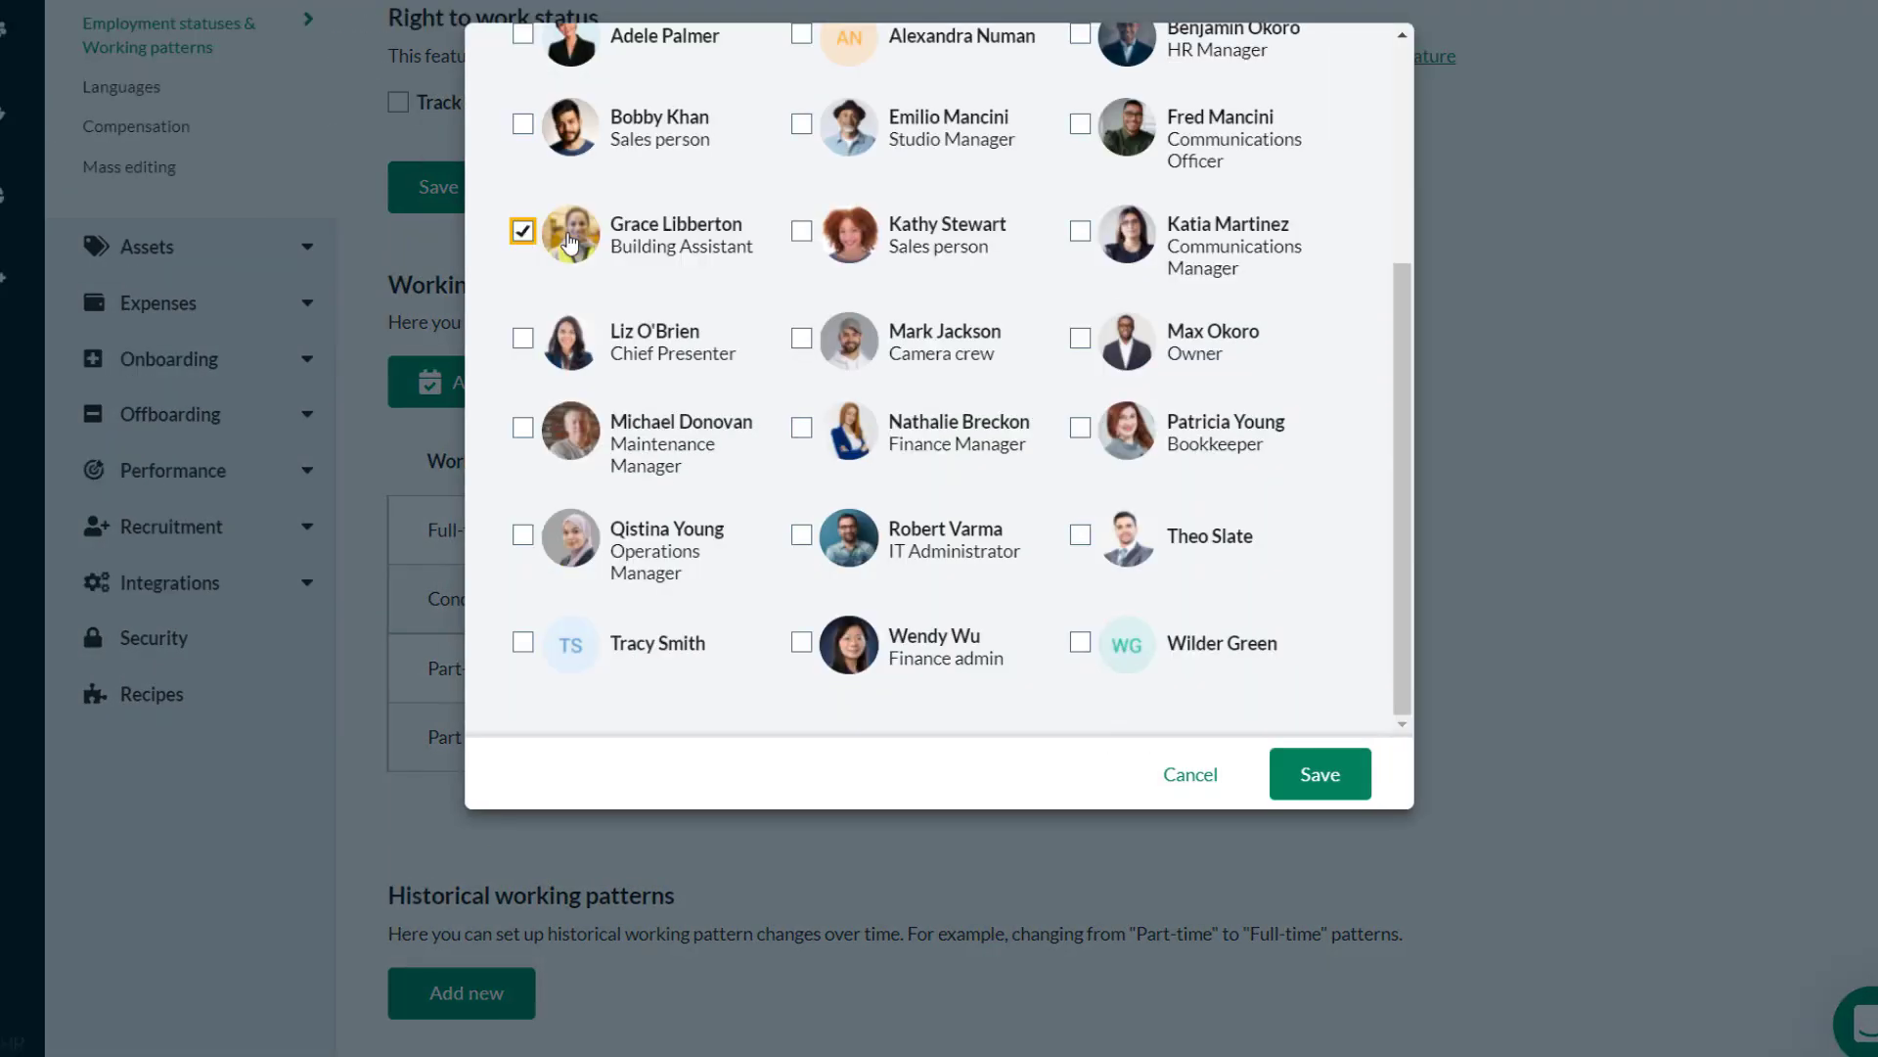
pyautogui.click(1303, 773)
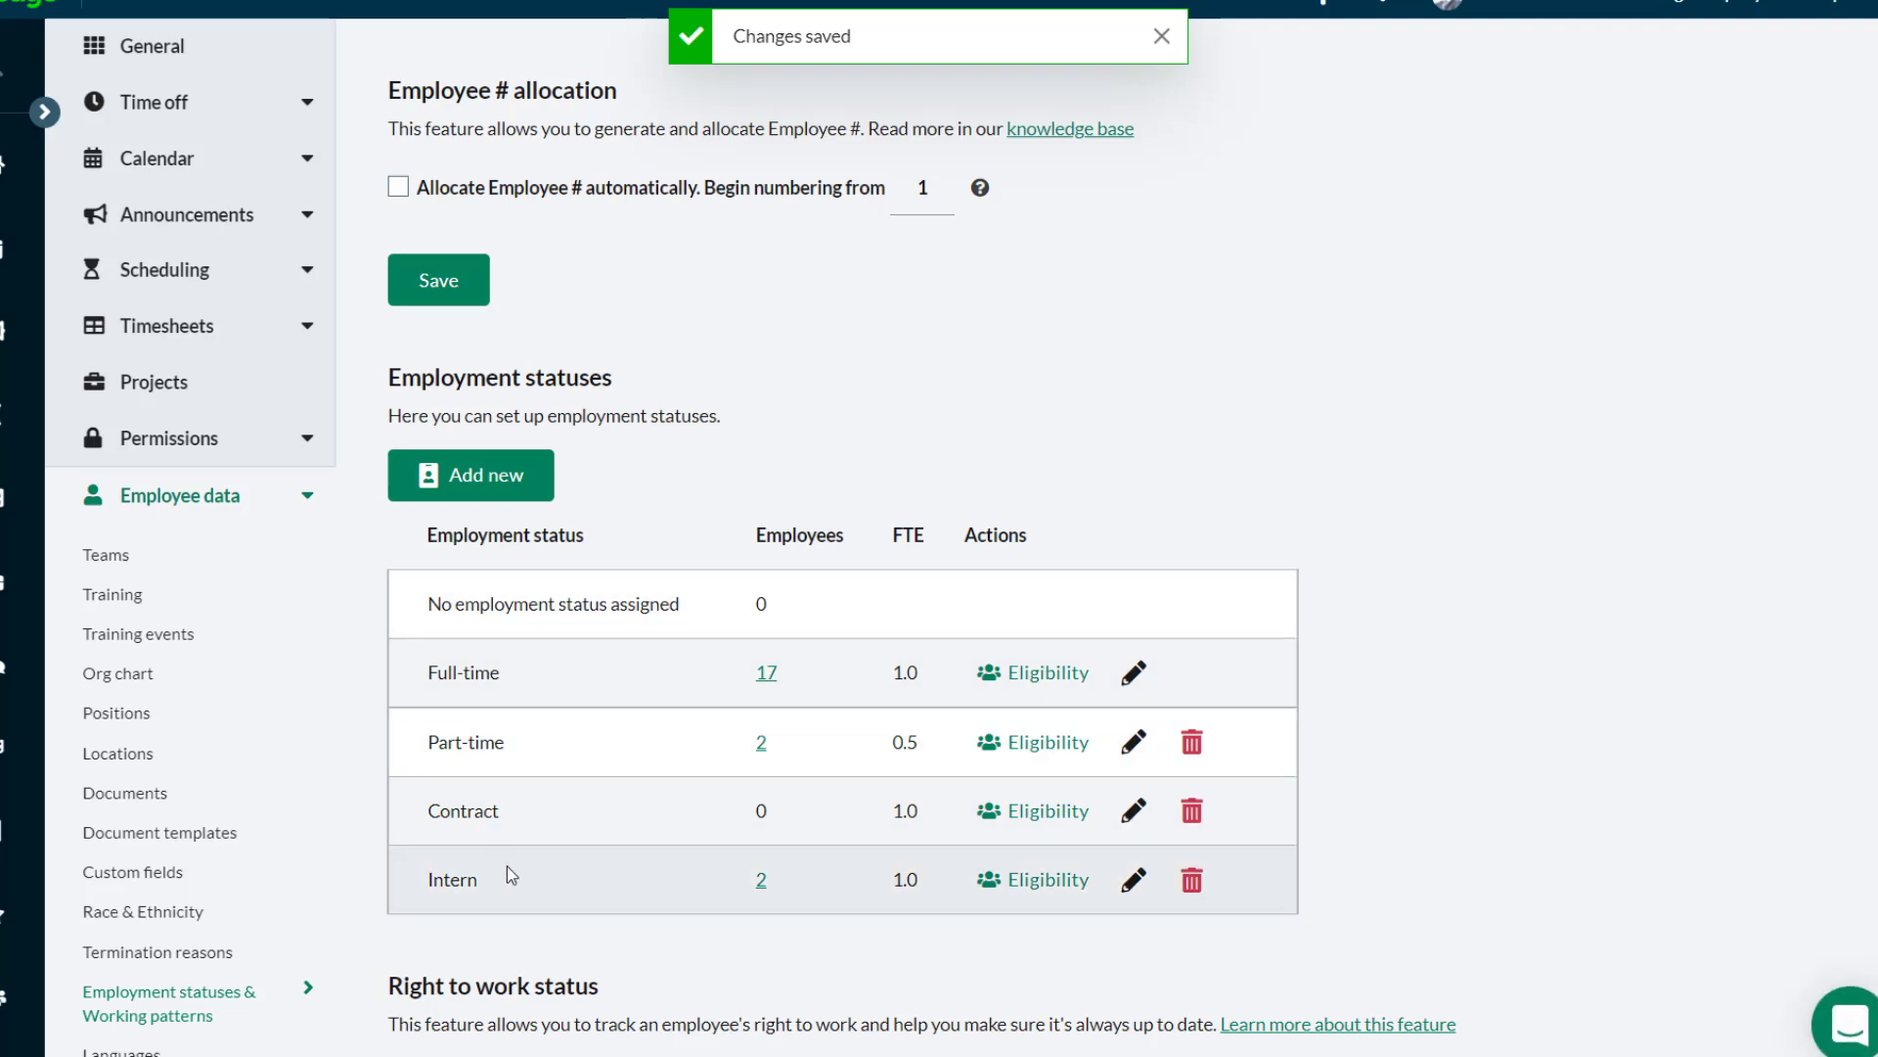
# - Check which employees are assigned to the "Part time - Saturday only" working pattern, and close the list
pyautogui.scroll(-8, 1565, 602)
pyautogui.scroll(-2, 1460, 626)
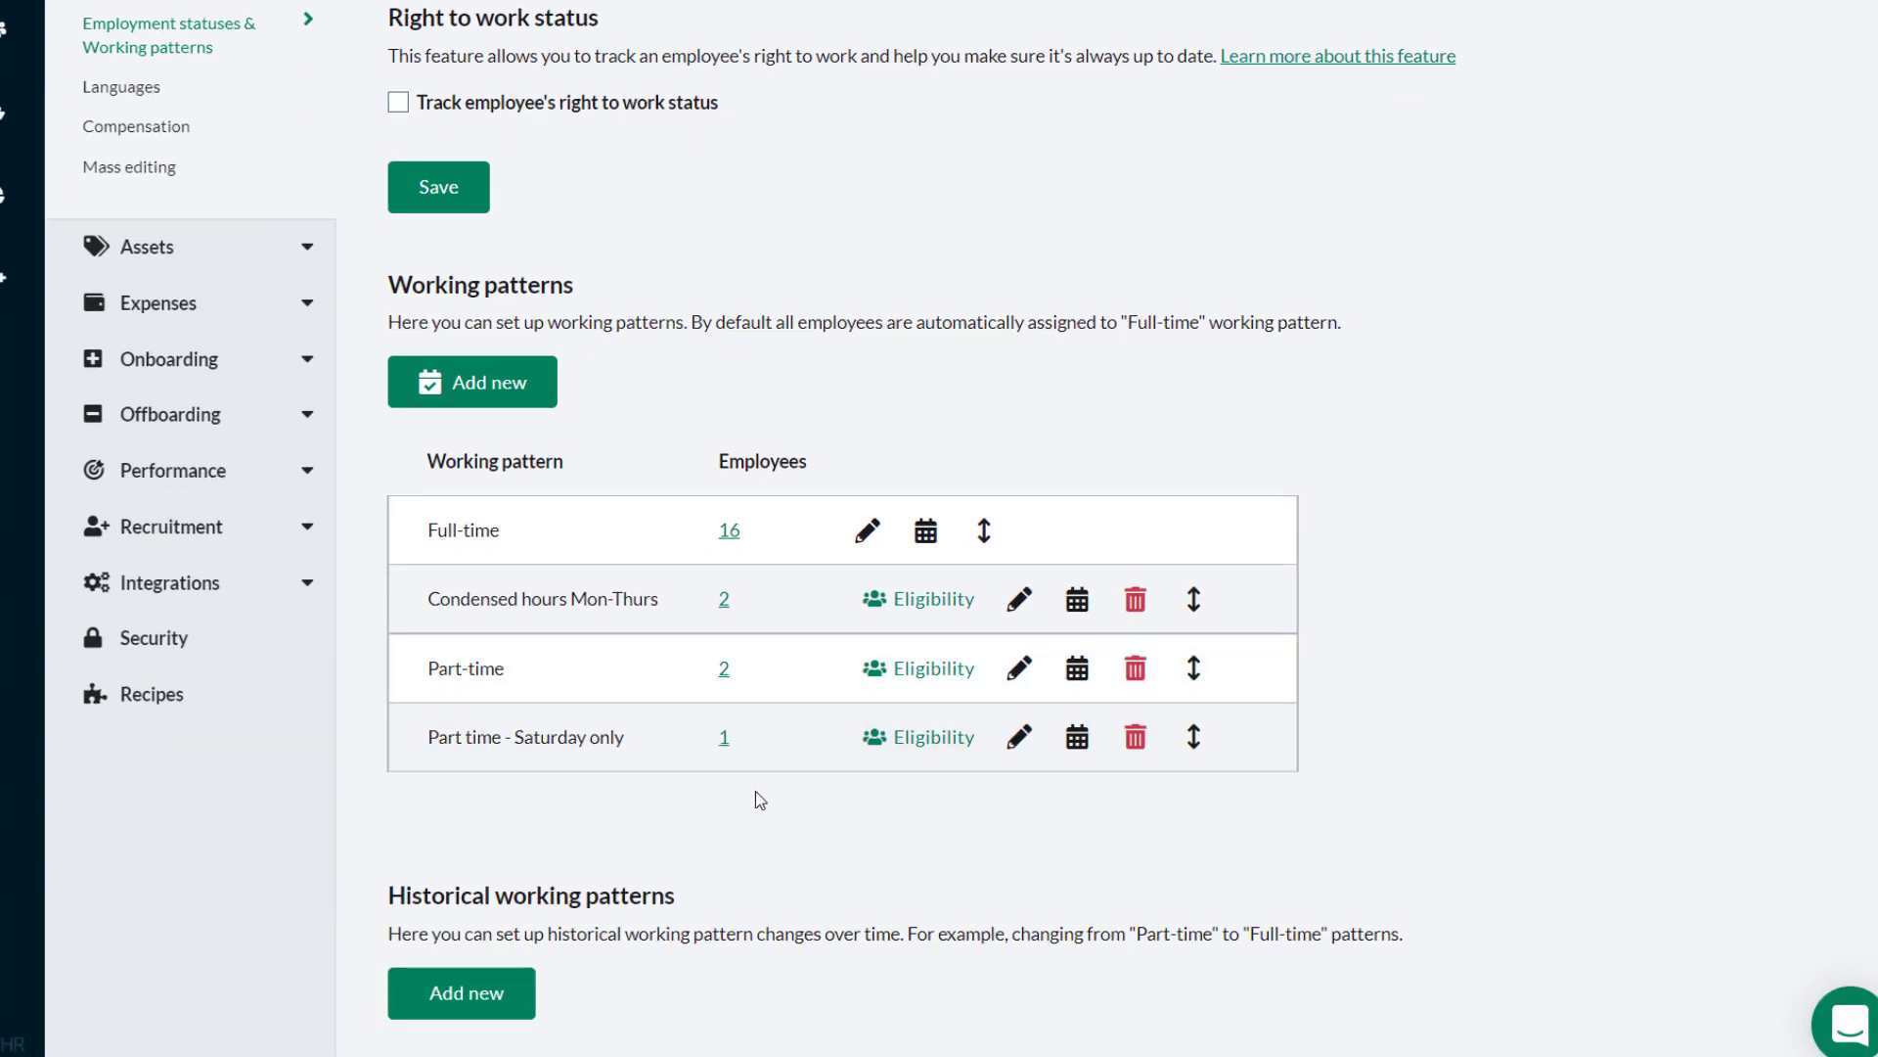
pyautogui.click(724, 738)
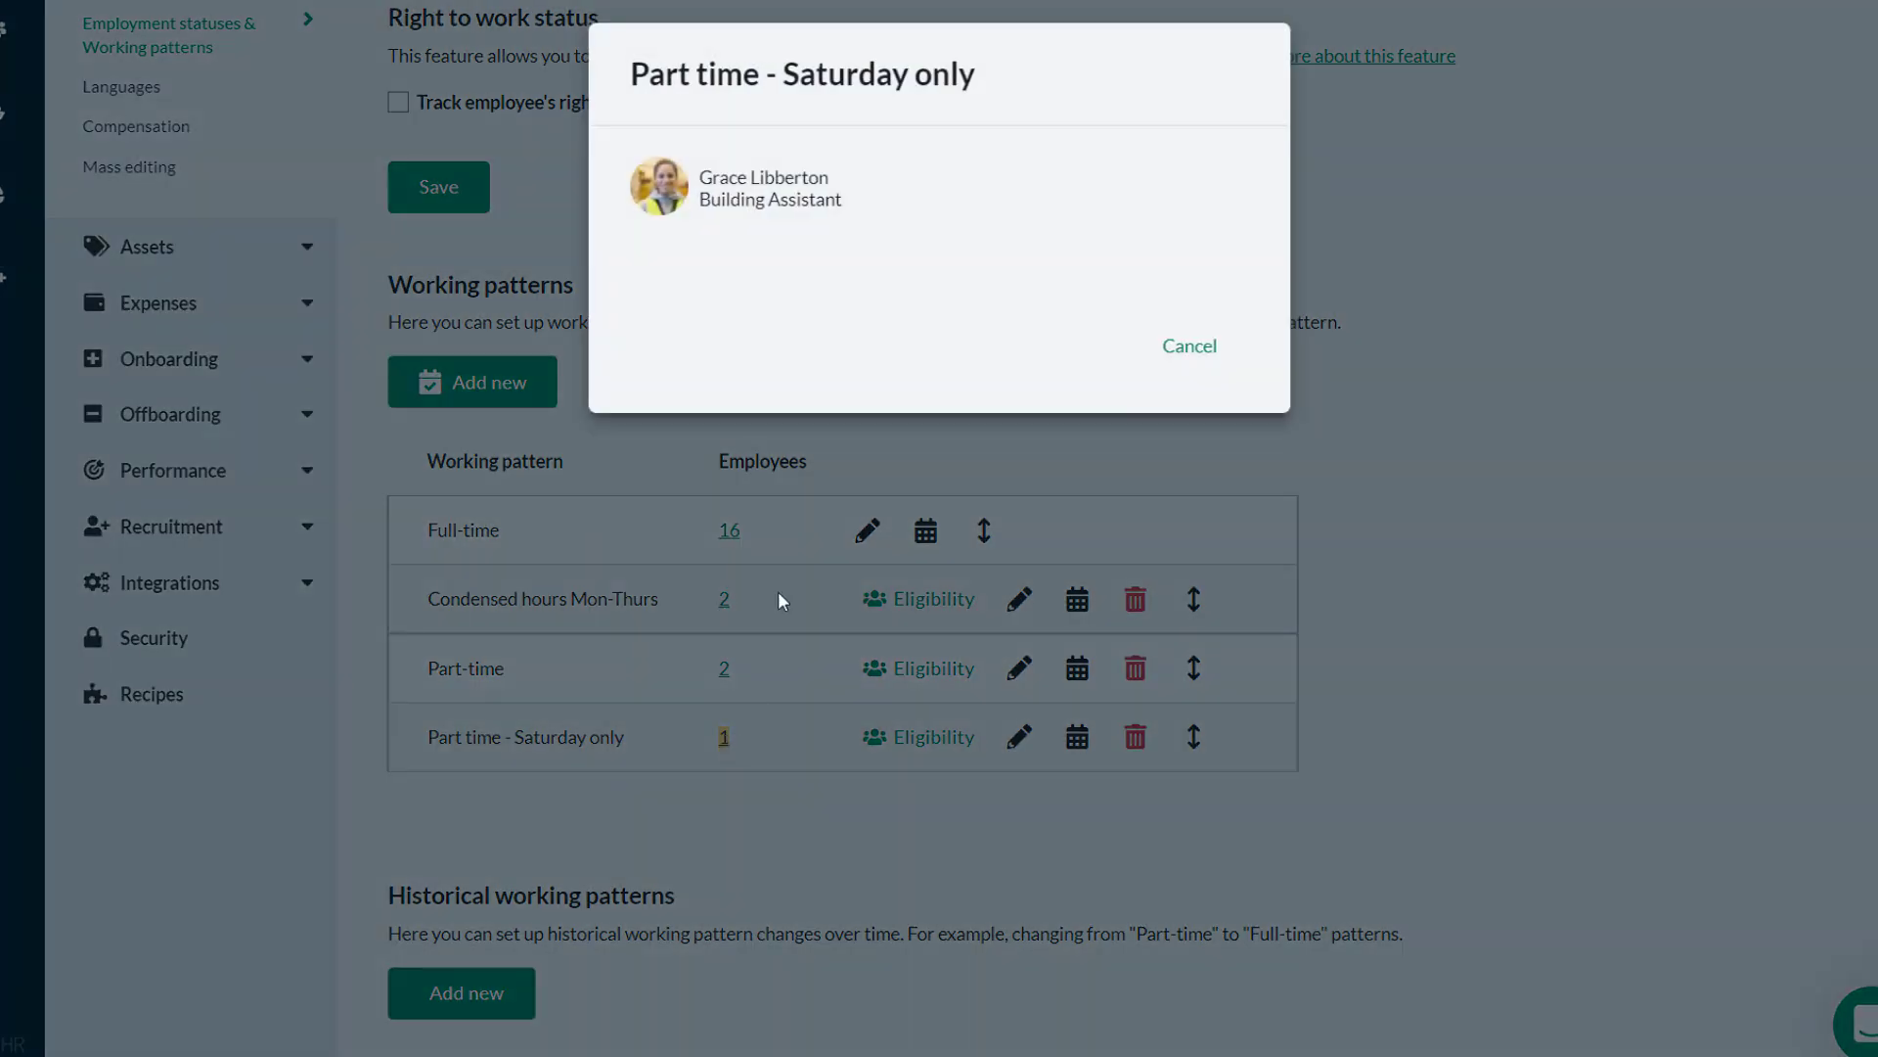
pyautogui.click(1192, 350)
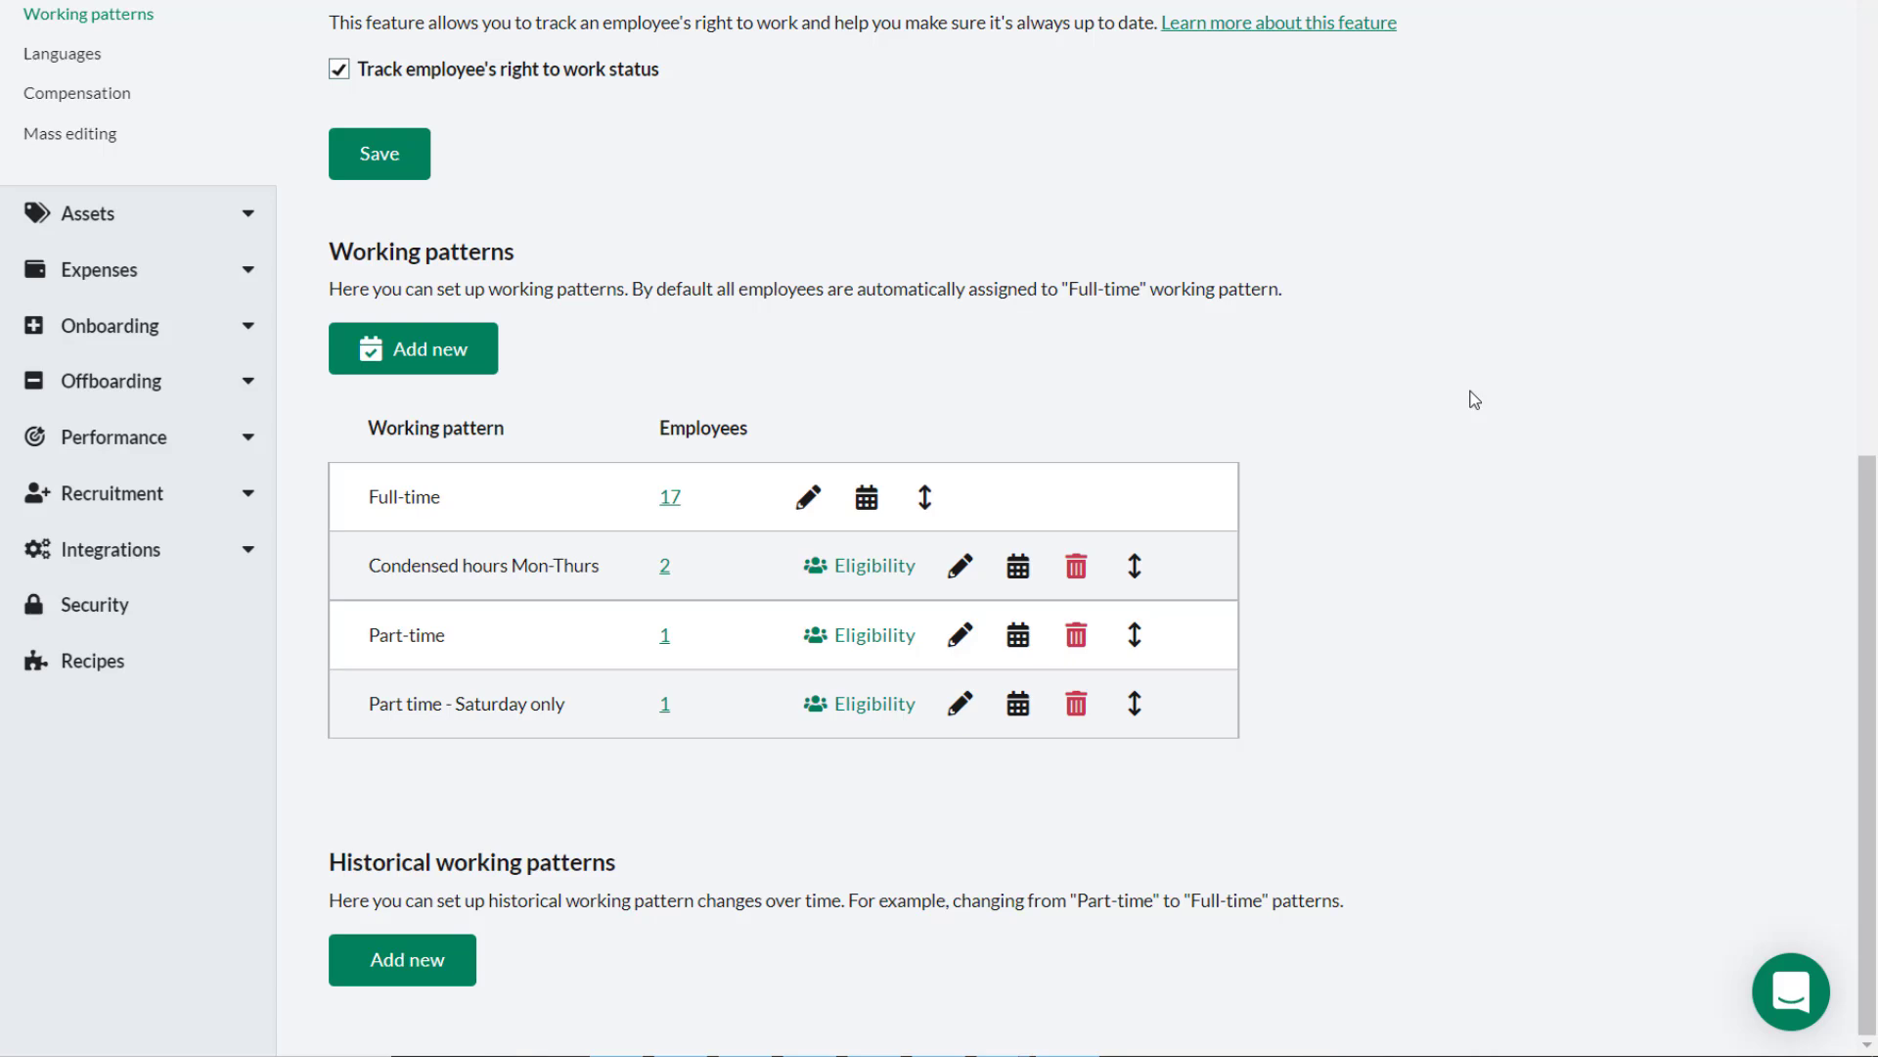
# - Add a custom week-range pattern to the Full-time working pattern for W50 (12/12/2022 - 18/12/2022) and W51 (19/12/2022 - 25/12/2022)
pyautogui.click(867, 501)
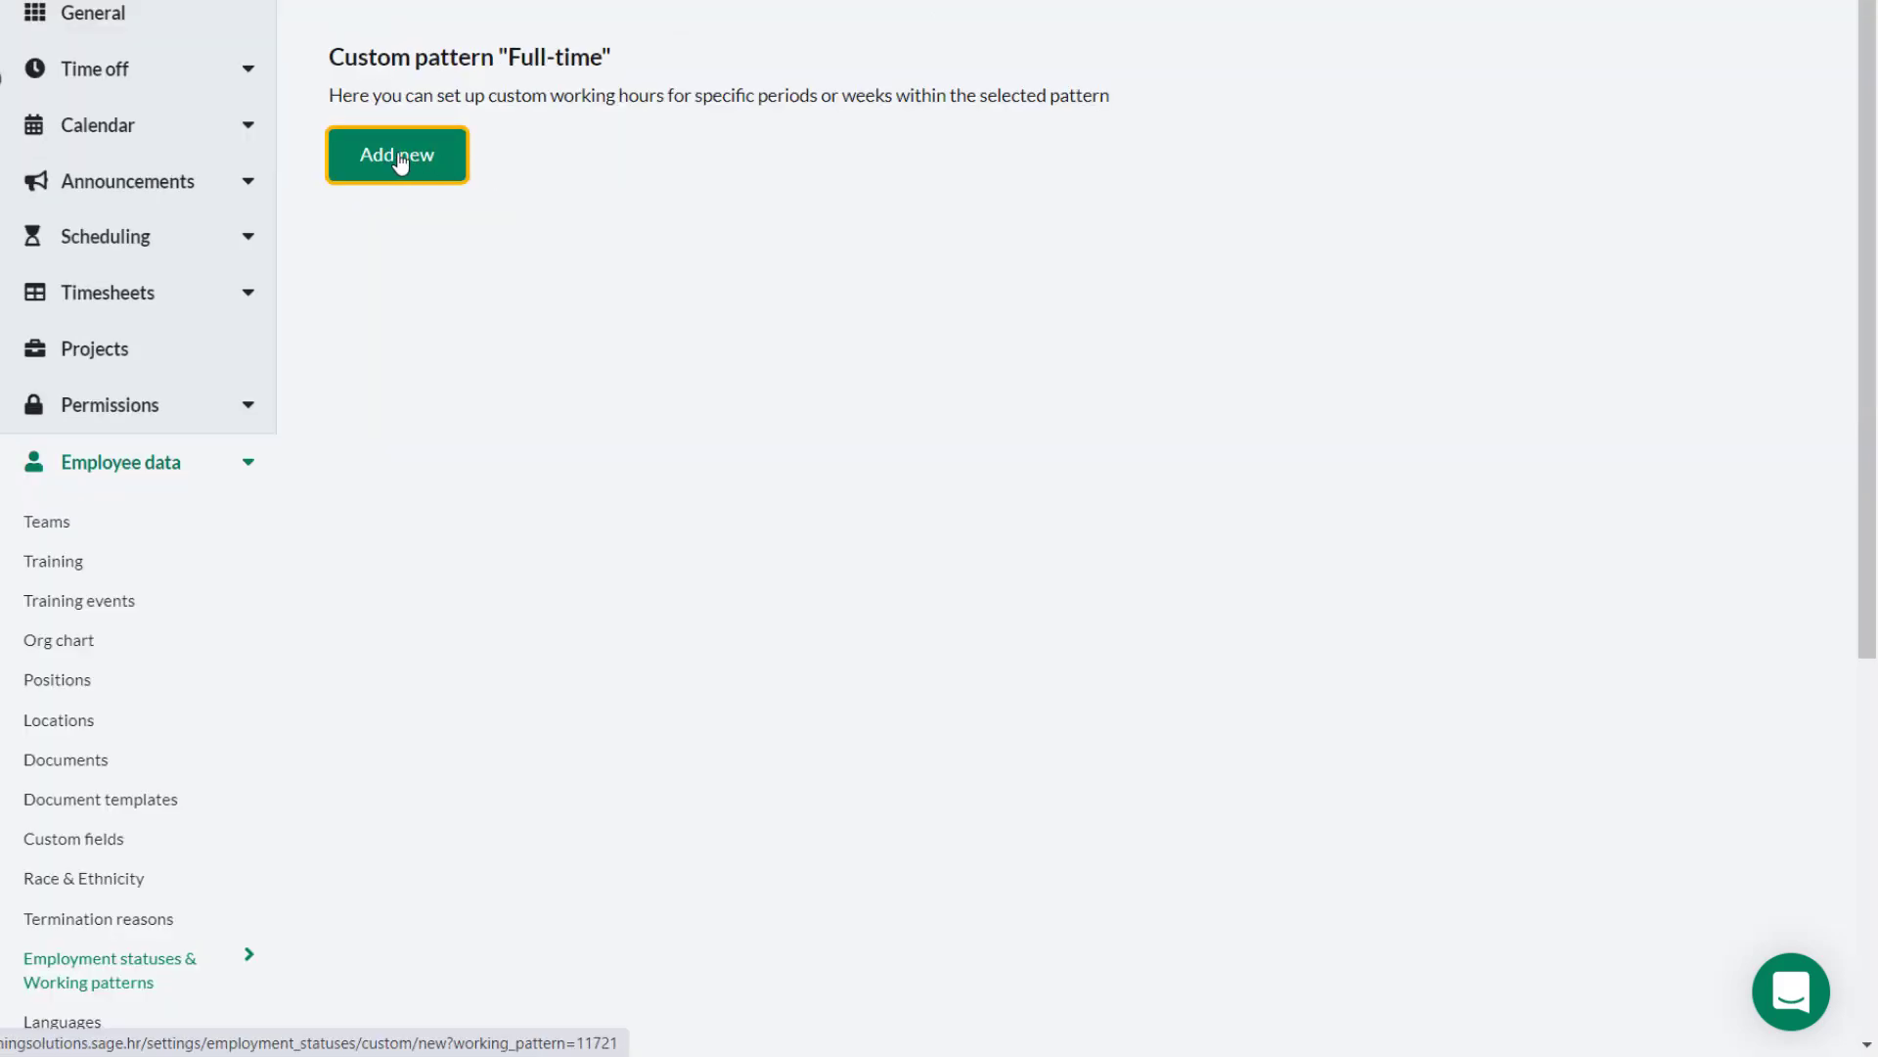
pyautogui.click(401, 161)
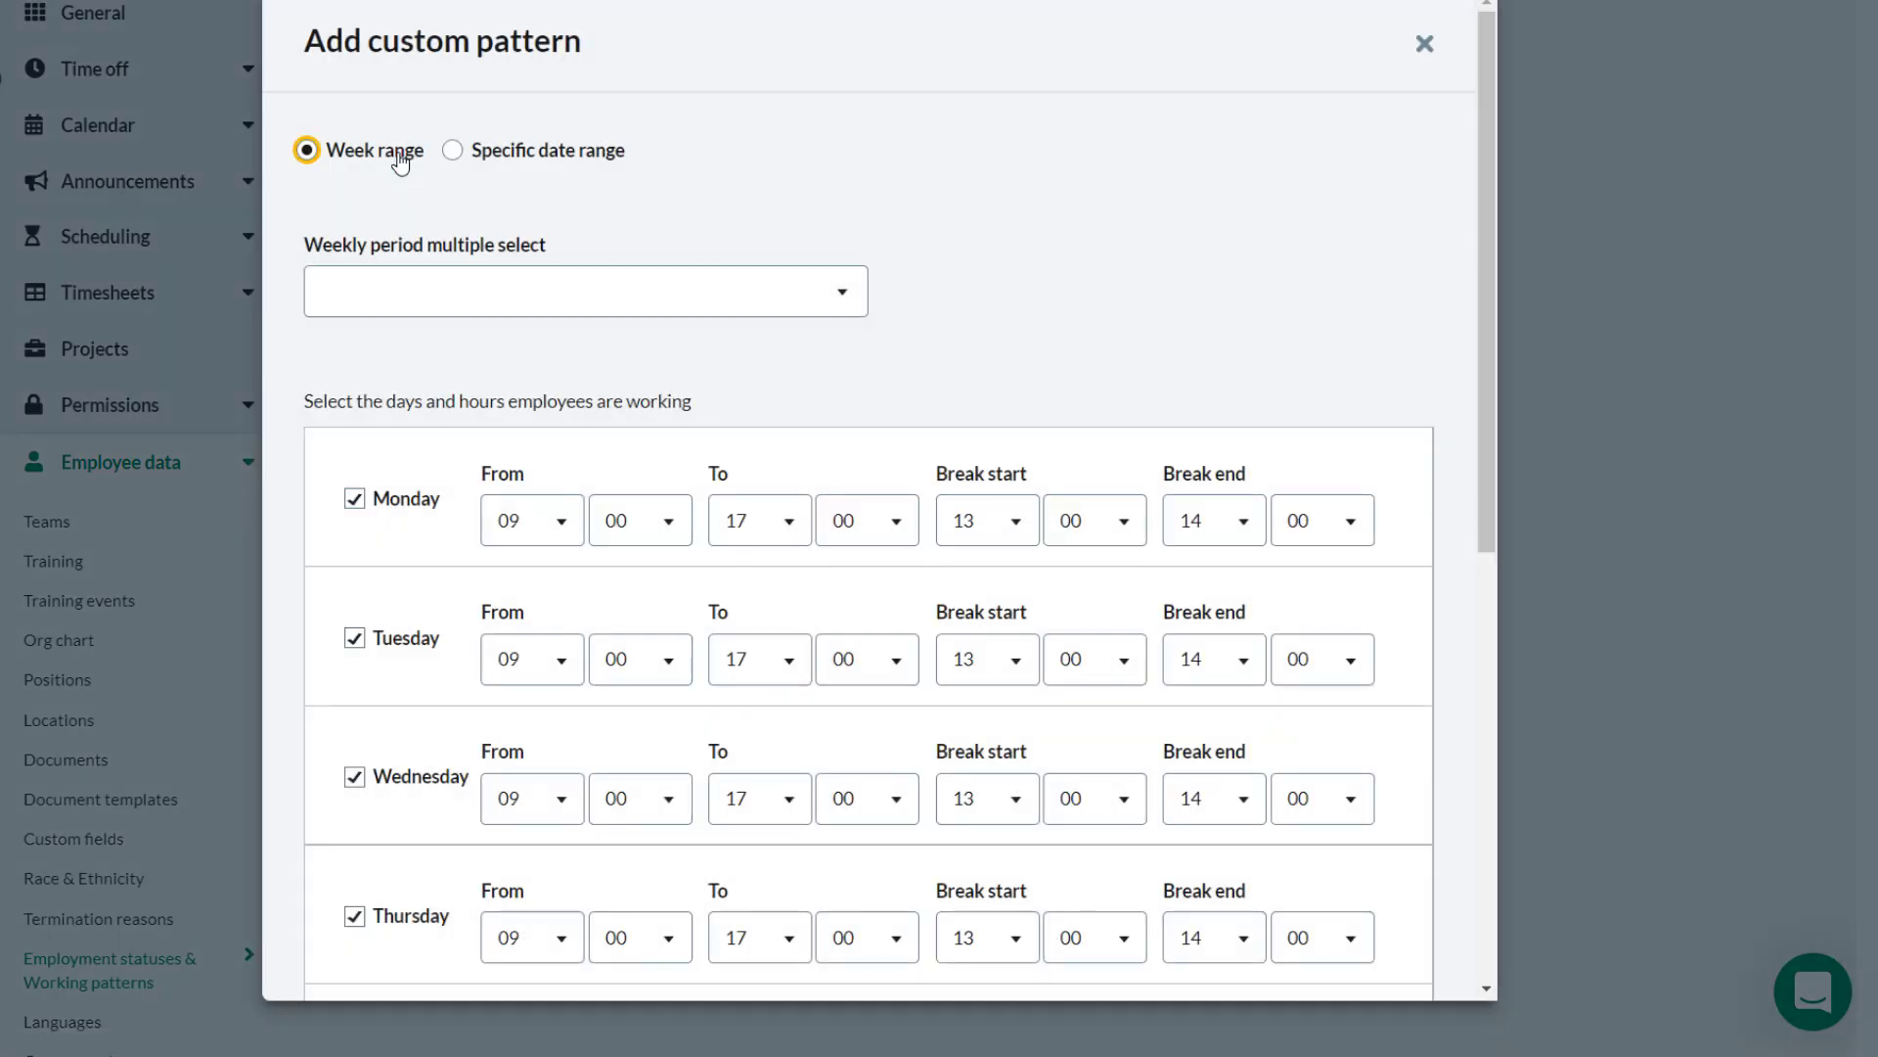
pyautogui.click(504, 156)
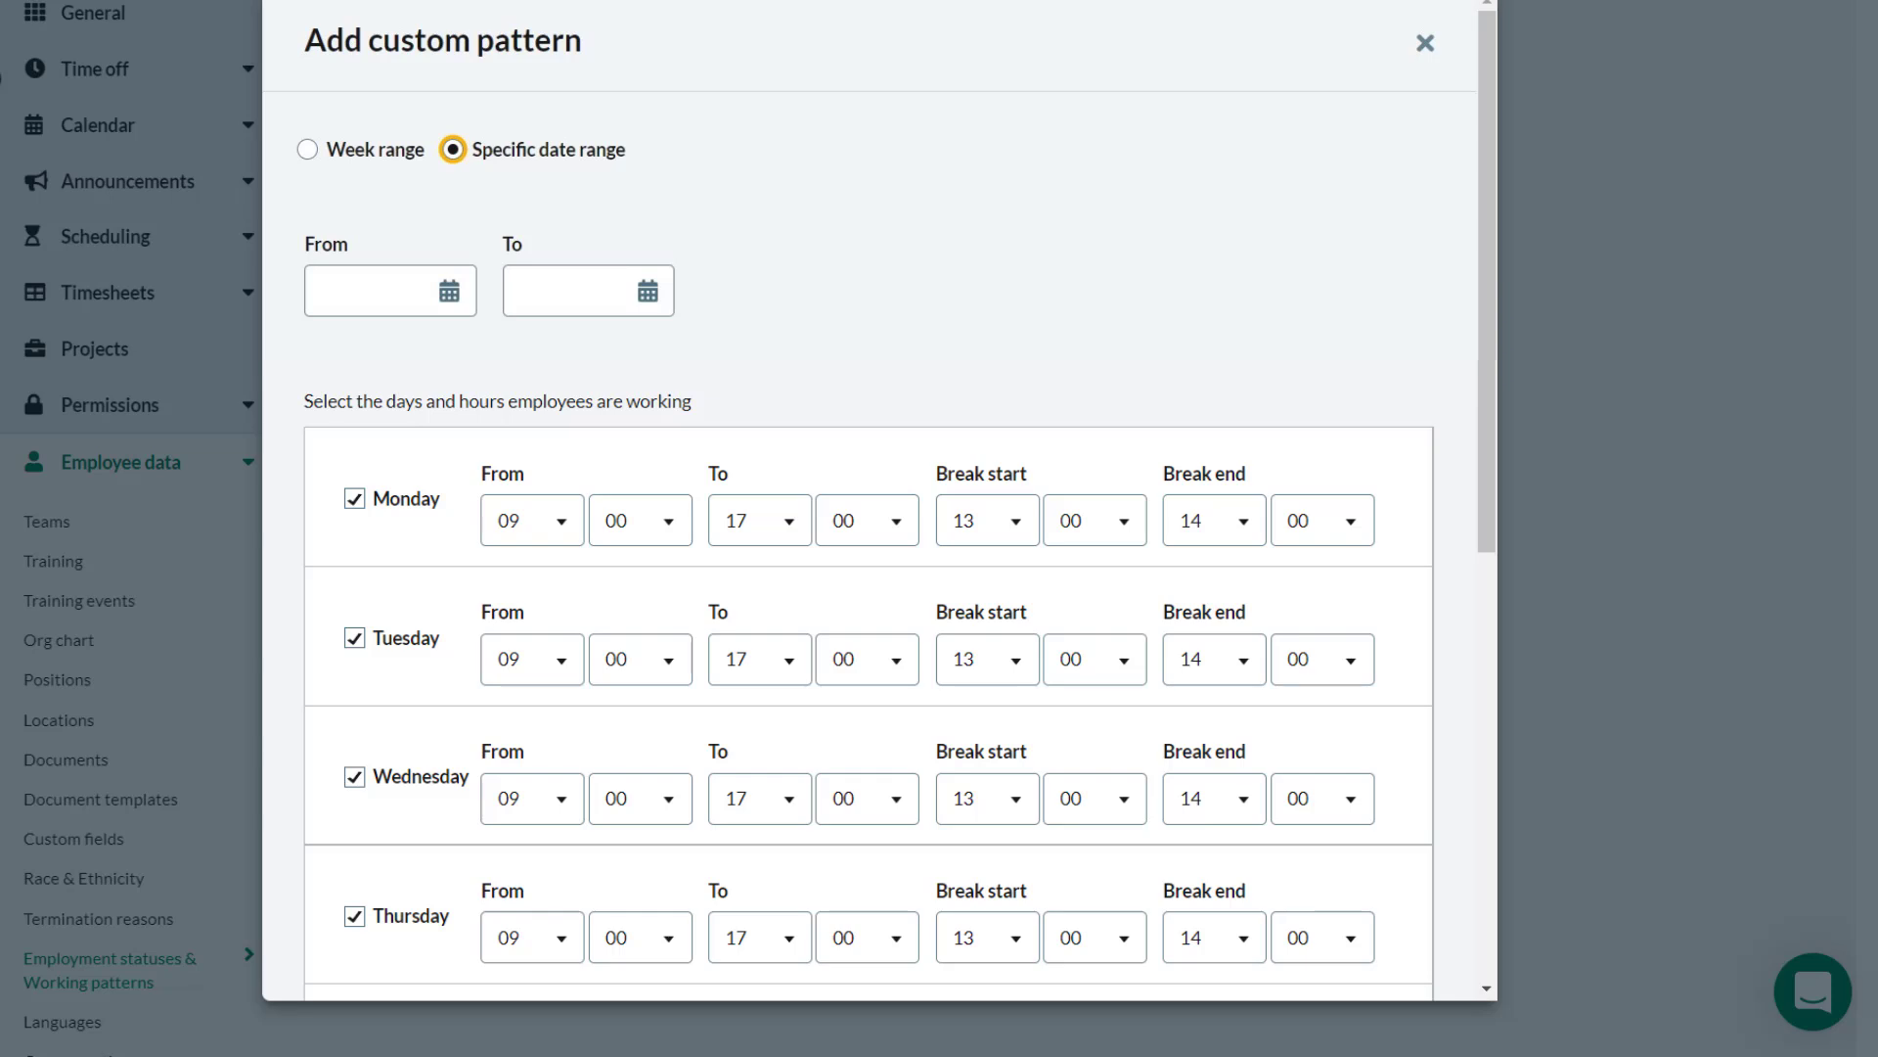
pyautogui.press('Left')
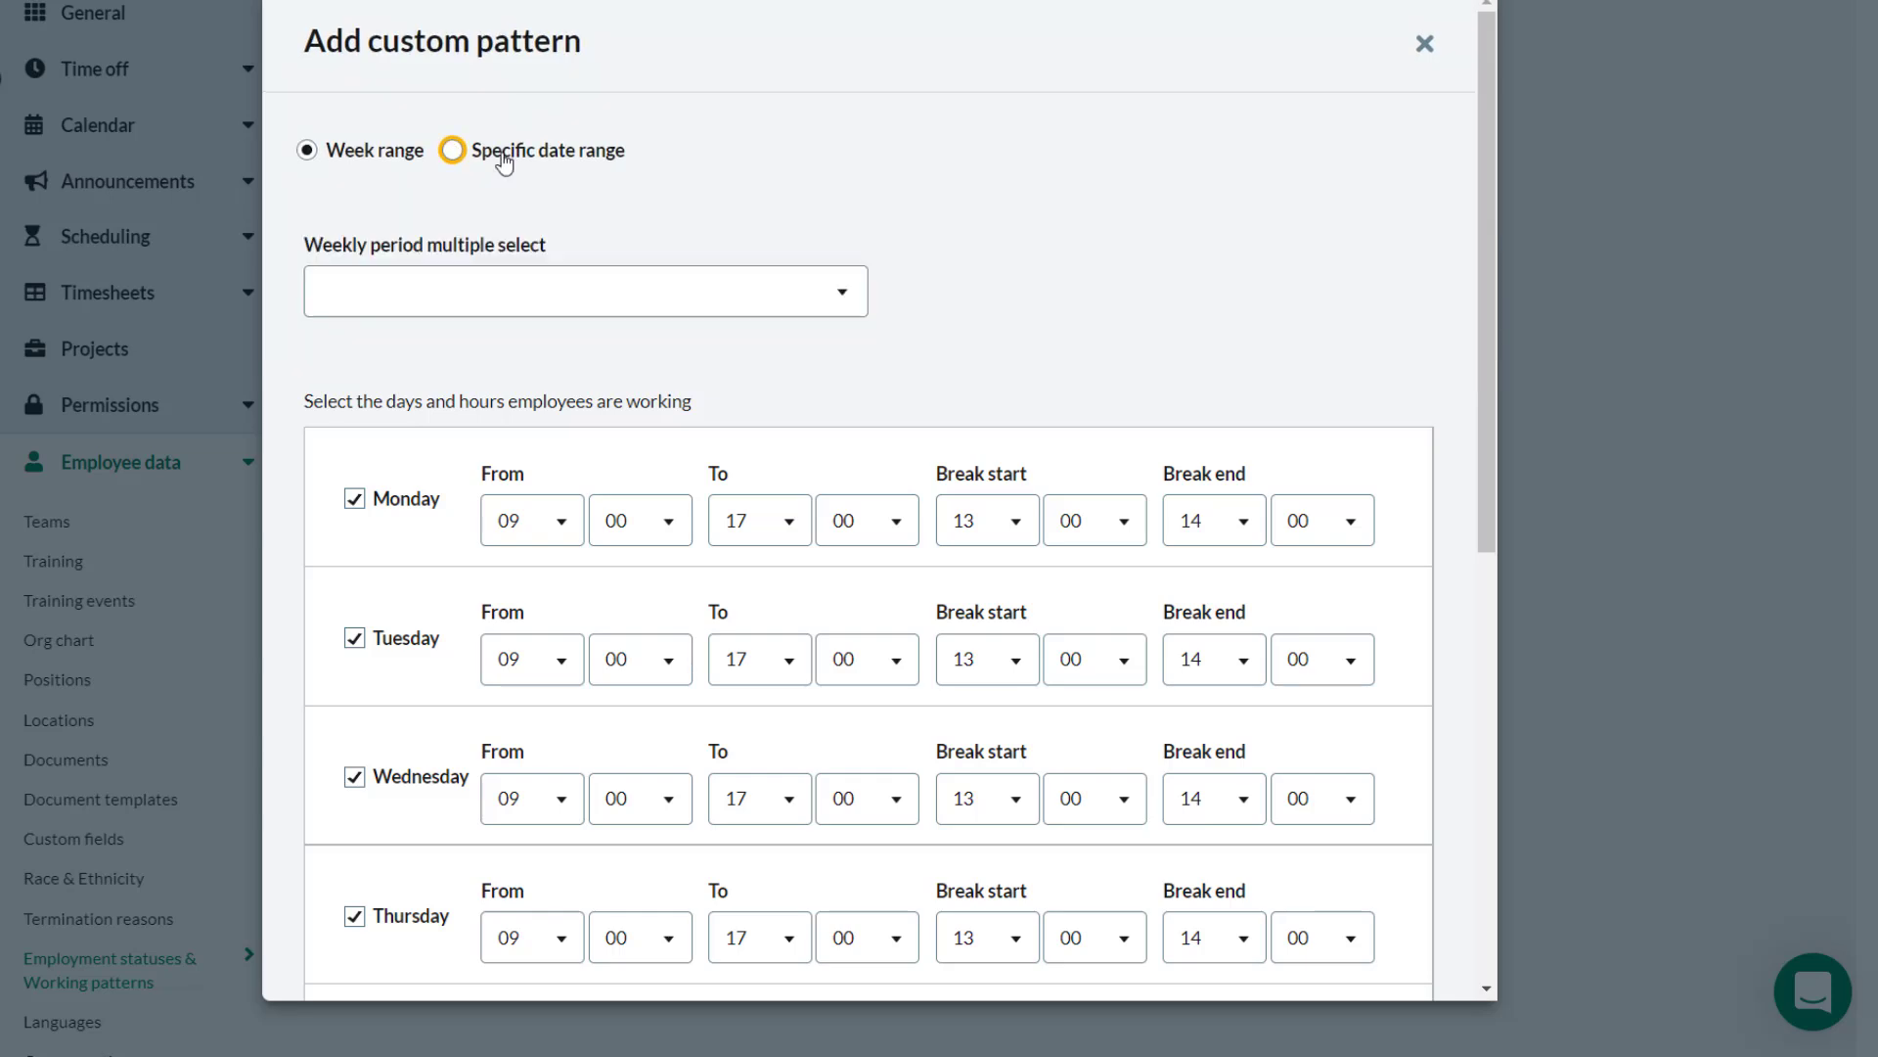
pyautogui.click(696, 289)
pyautogui.moveTo(865, 377); pyautogui.dragTo(864, 522)
pyautogui.click(383, 394)
pyautogui.click(849, 296)
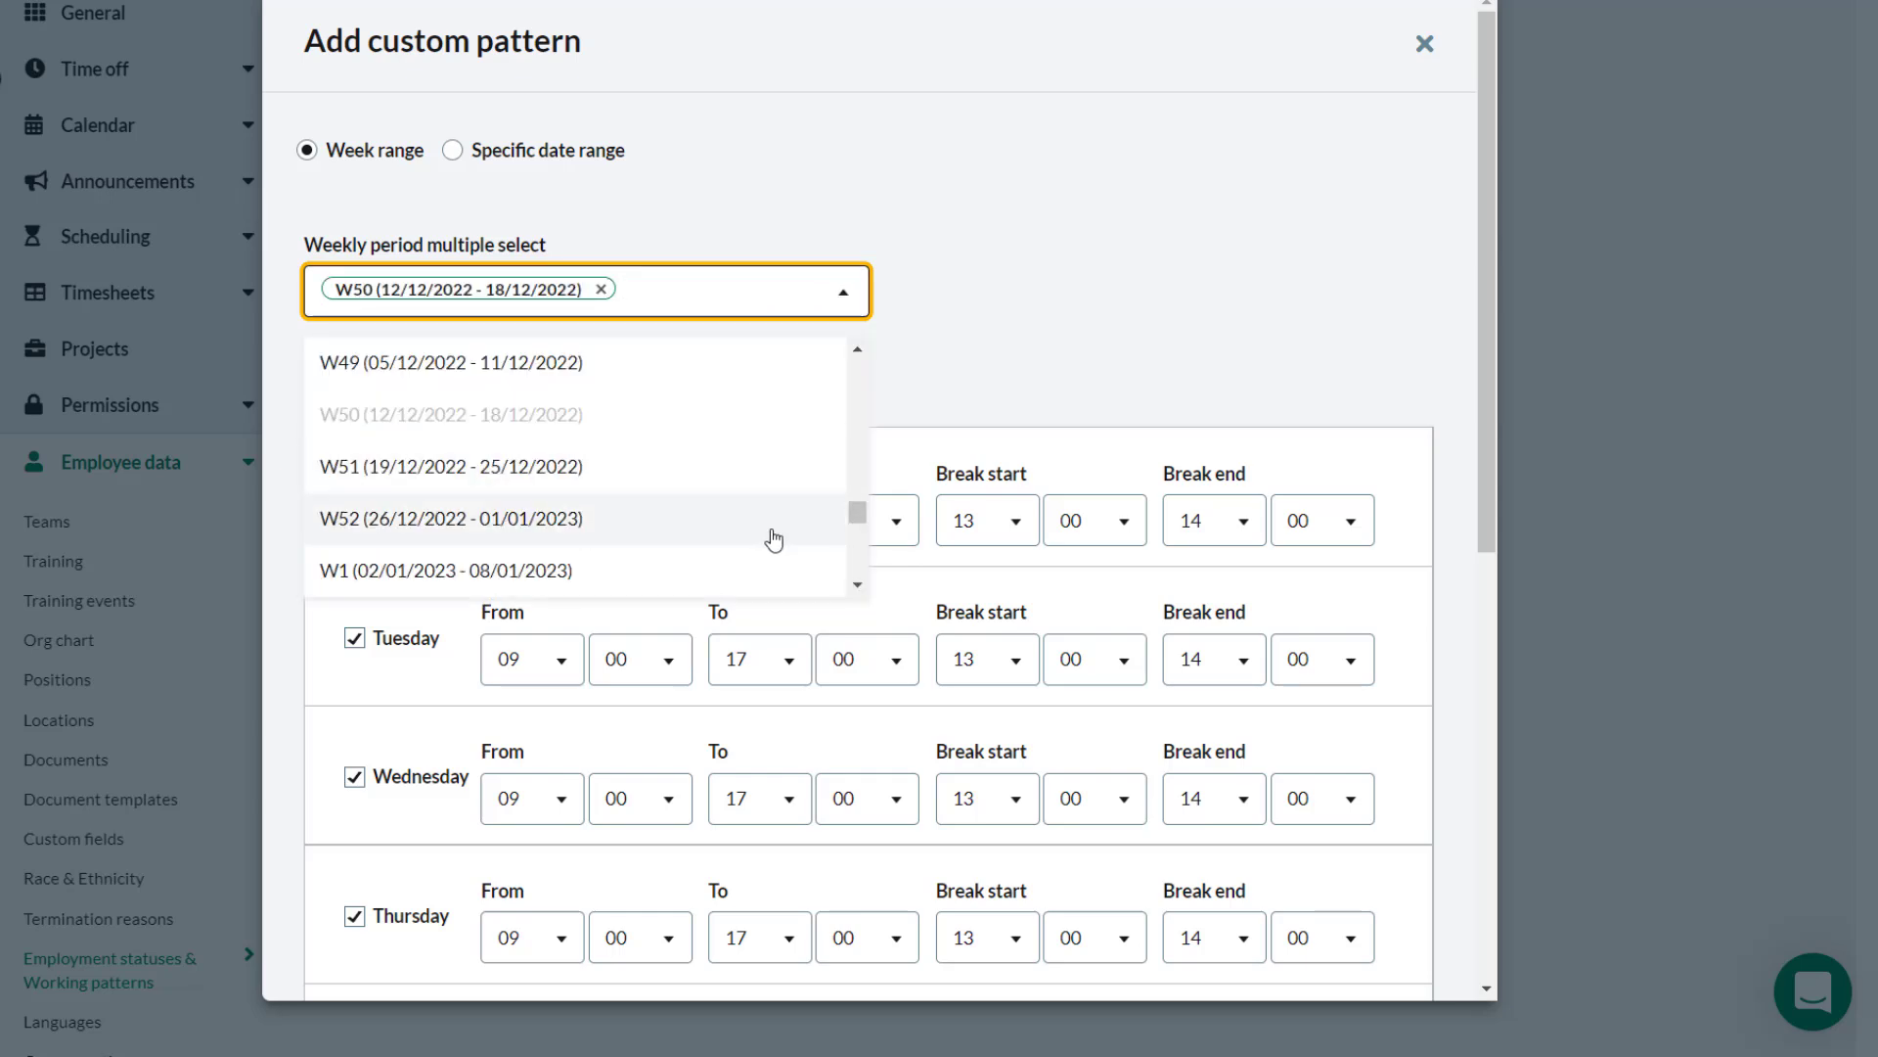
pyautogui.click(549, 478)
# - Set the end of the working day to 15:00 for Monday through Friday in the custom pattern
pyautogui.scroll(-2, 1076, 313)
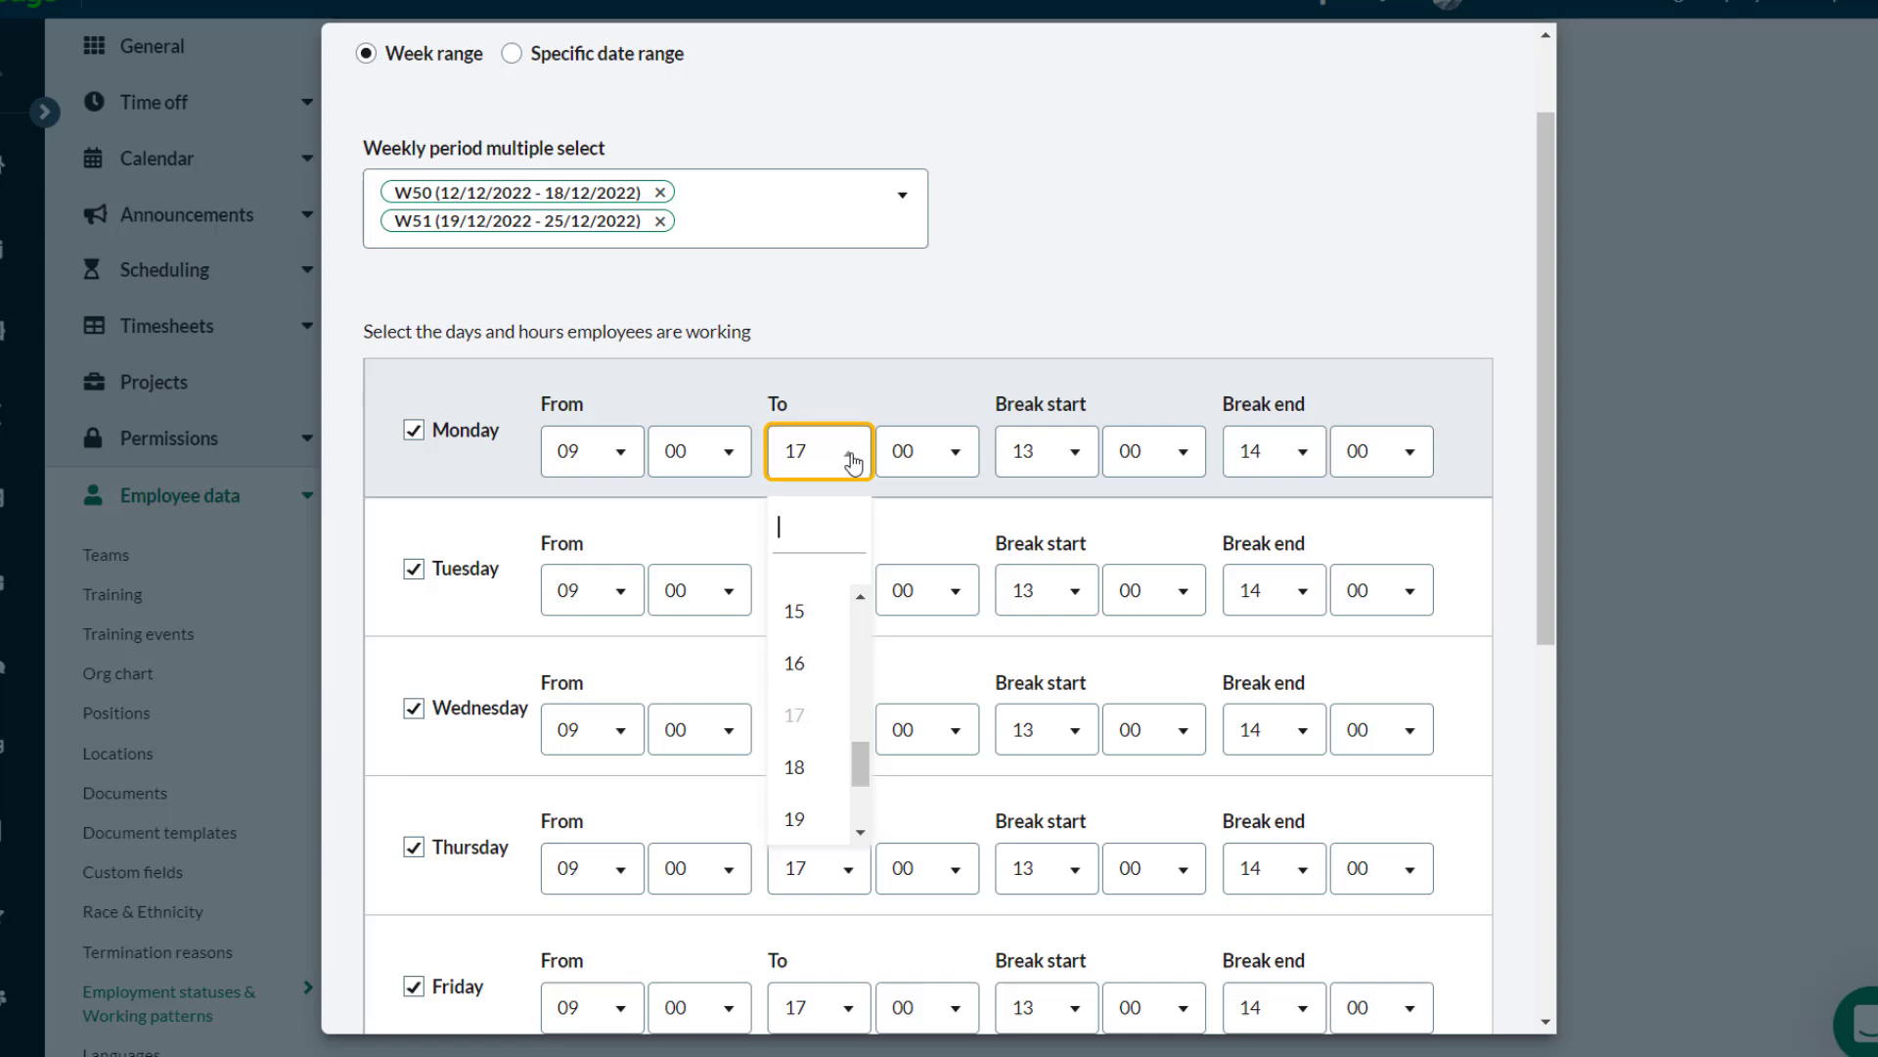
pyautogui.click(794, 611)
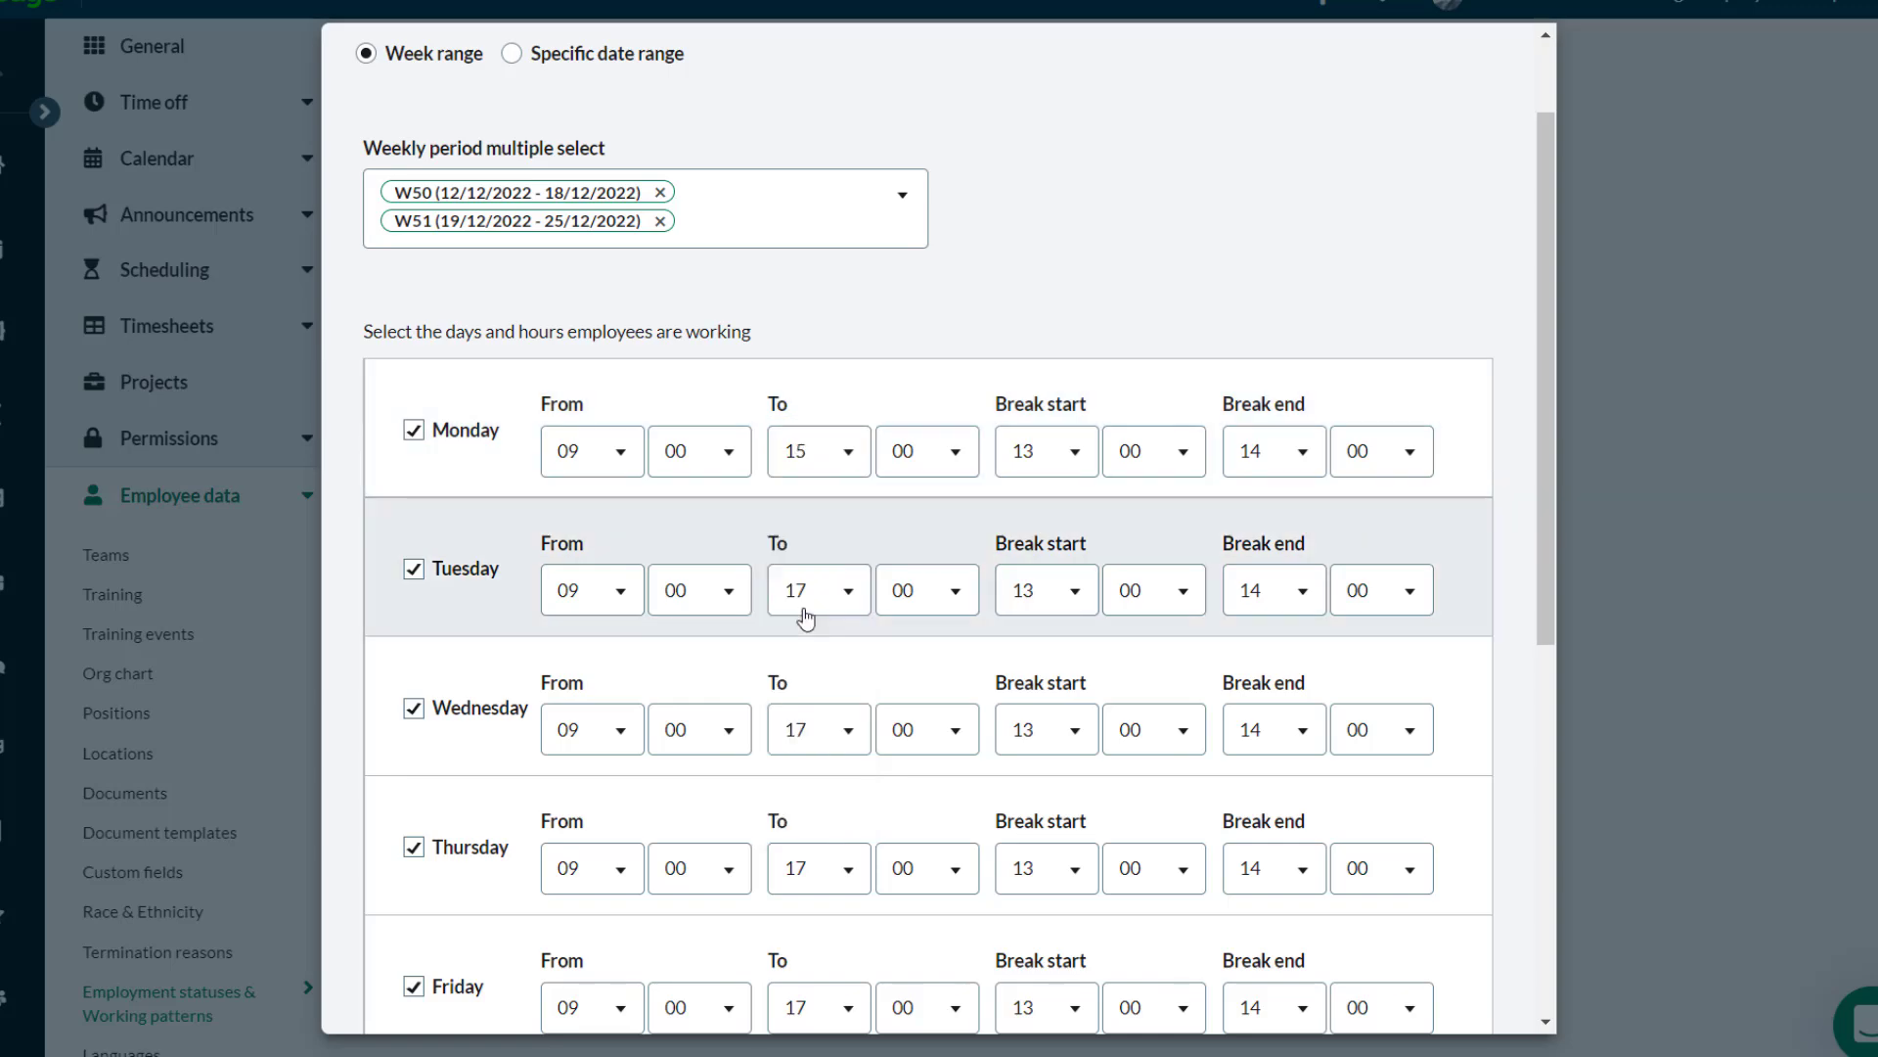
pyautogui.click(819, 729)
pyautogui.click(819, 868)
pyautogui.click(794, 636)
pyautogui.scroll(-4, 812, 636)
pyautogui.click(832, 618)
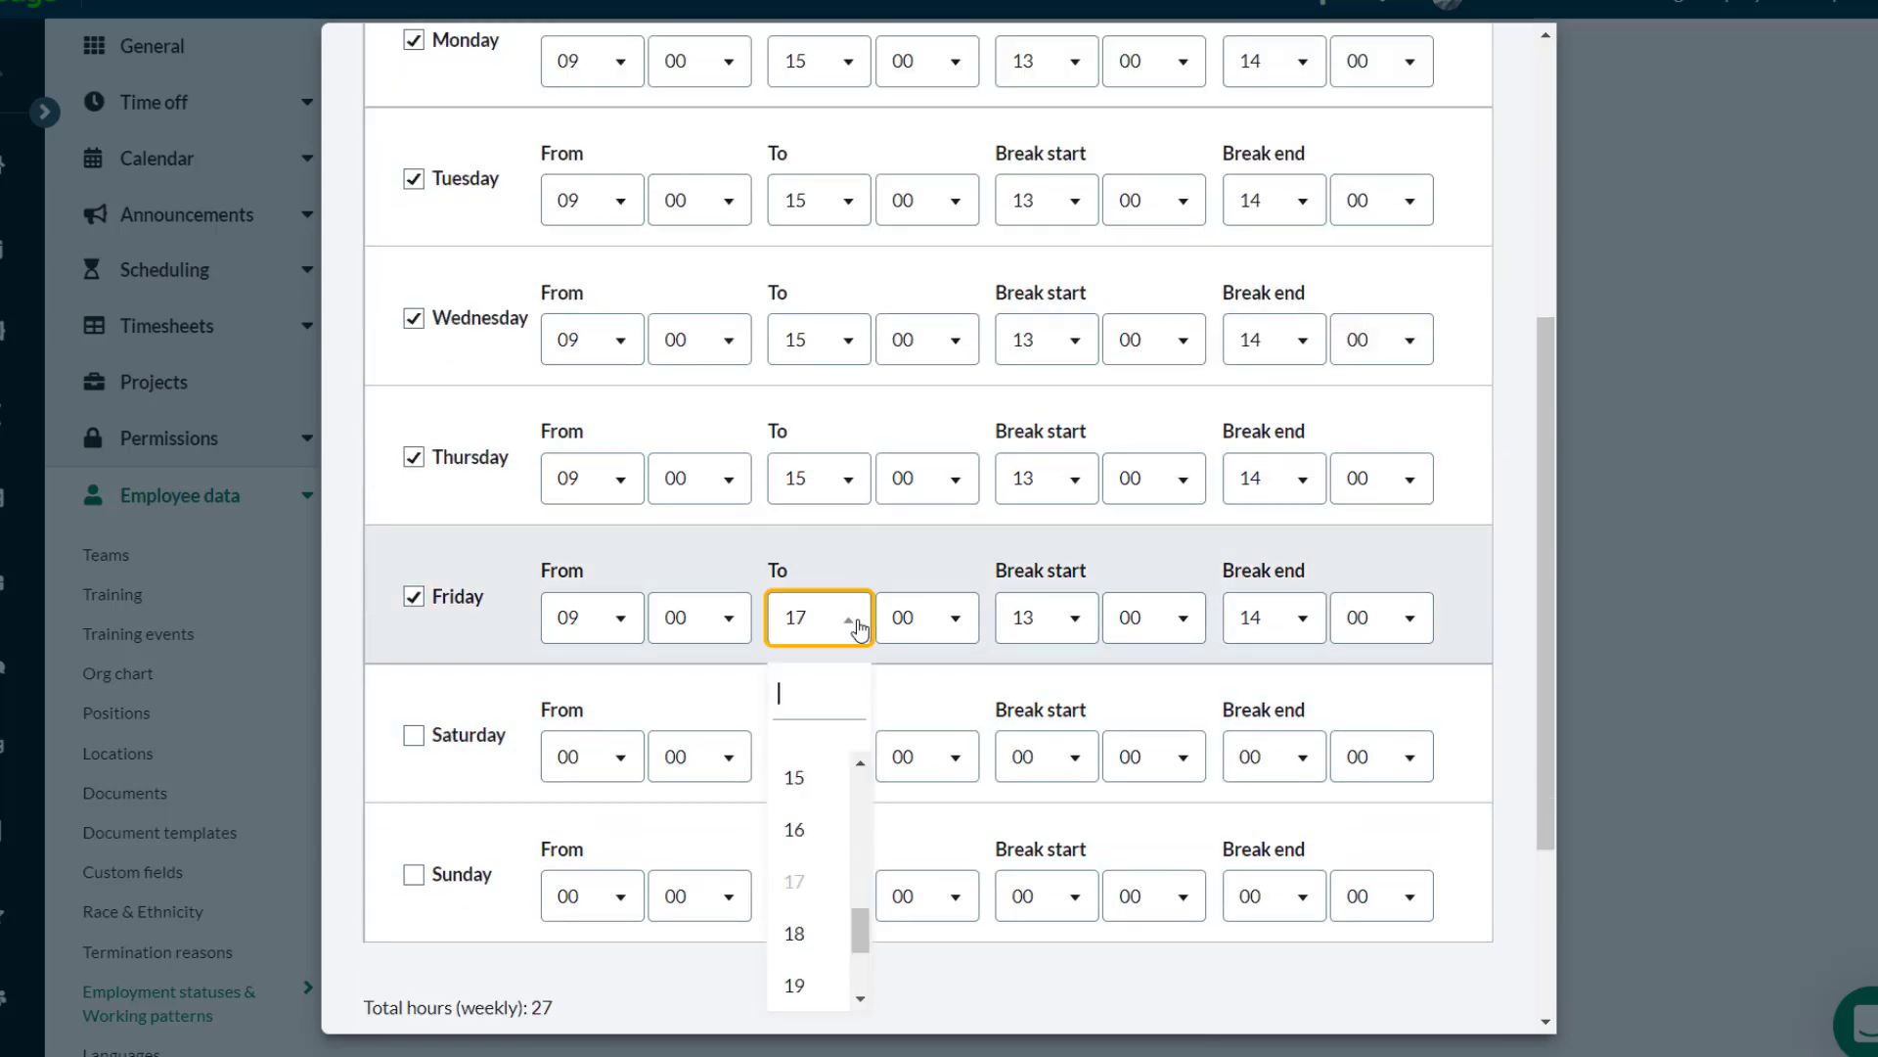
pyautogui.click(795, 772)
# - Set the break end to 13:30 for Monday and Tuesday in the custom pattern
pyautogui.scroll(4, 847, 549)
pyautogui.click(1247, 451)
pyautogui.click(1250, 662)
pyautogui.click(1382, 451)
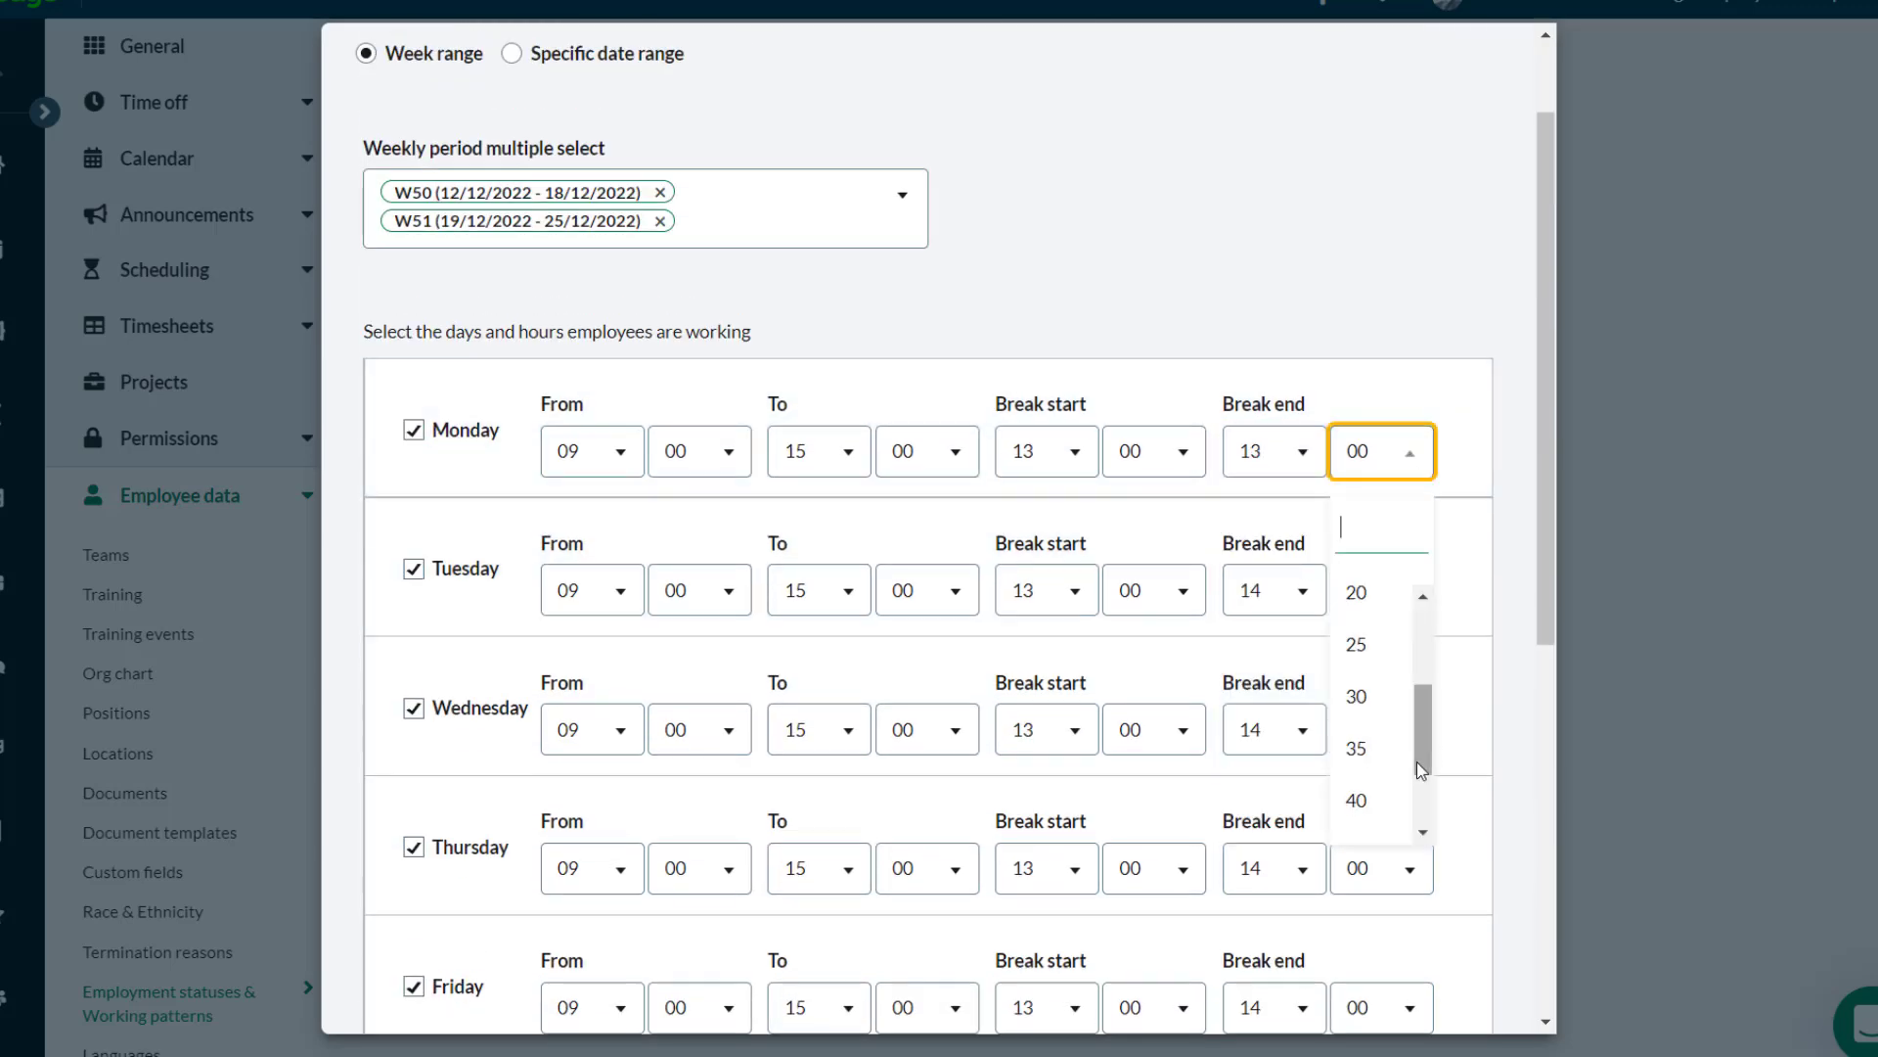
pyautogui.click(1356, 688)
pyautogui.click(1272, 590)
pyautogui.click(1250, 788)
pyautogui.click(1381, 590)
pyautogui.click(1422, 934)
pyautogui.click(1358, 837)
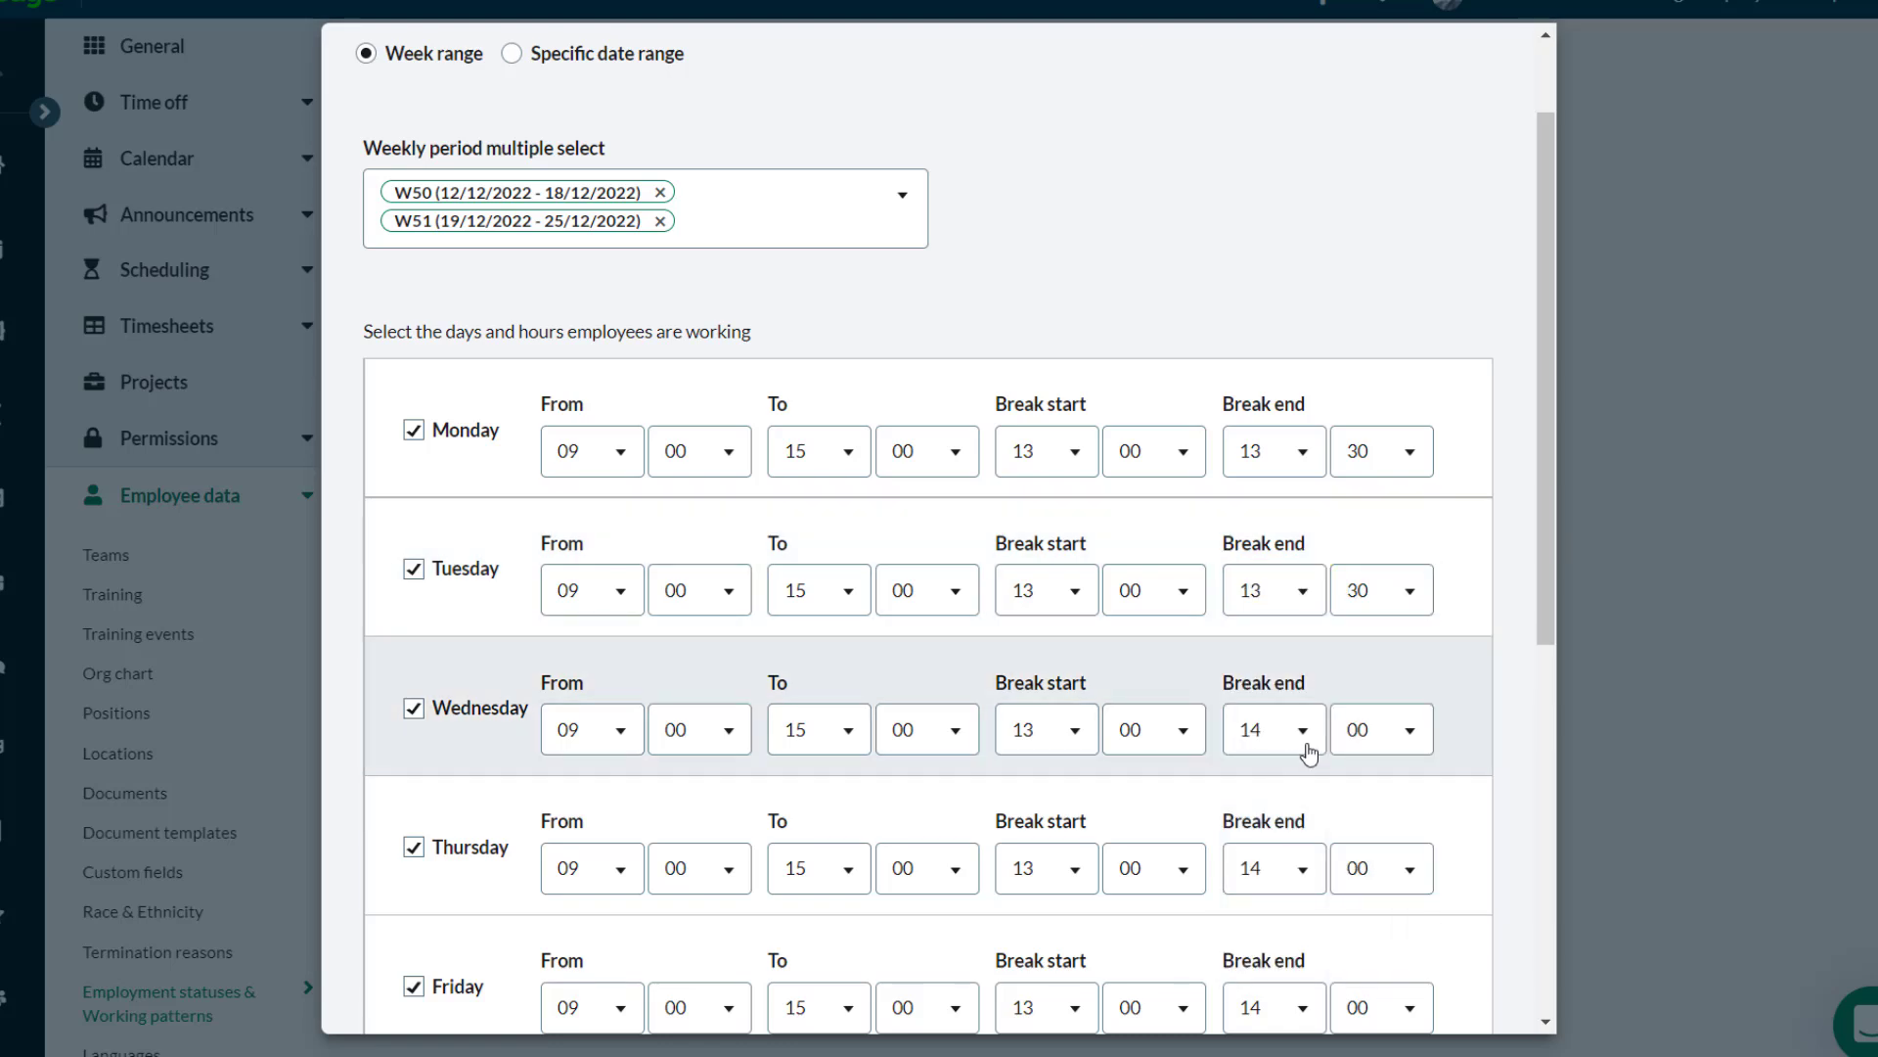
# - Set the break end to 13:30 for Wednesday and Thursday in the custom pattern
pyautogui.click(1305, 744)
pyautogui.click(1252, 544)
pyautogui.click(1407, 738)
pyautogui.click(1365, 576)
pyautogui.click(1305, 870)
pyautogui.click(1252, 683)
pyautogui.click(1381, 868)
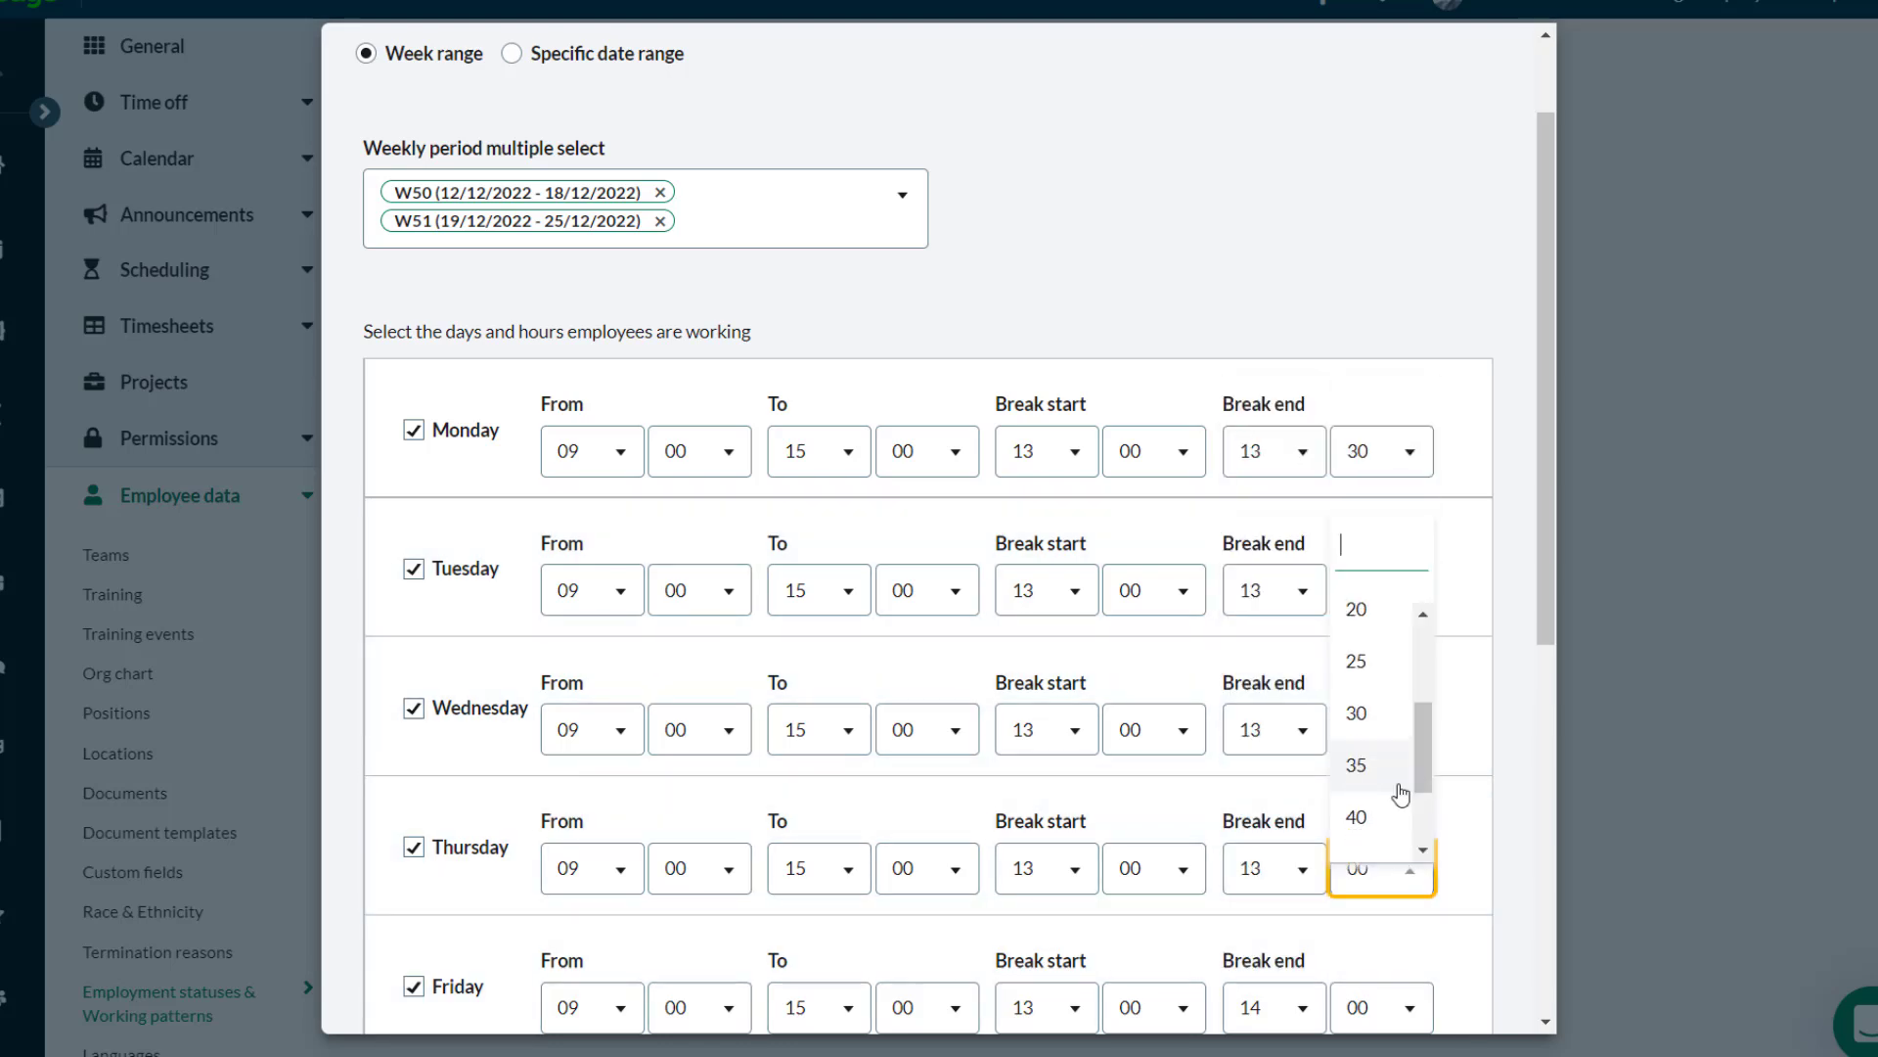
pyautogui.click(1357, 713)
# - Set Friday's break end to 13:30 and save the custom Full-time pattern
pyautogui.scroll(-4, 1271, 684)
pyautogui.click(1272, 617)
pyautogui.click(1253, 812)
pyautogui.click(1381, 617)
pyautogui.click(1358, 861)
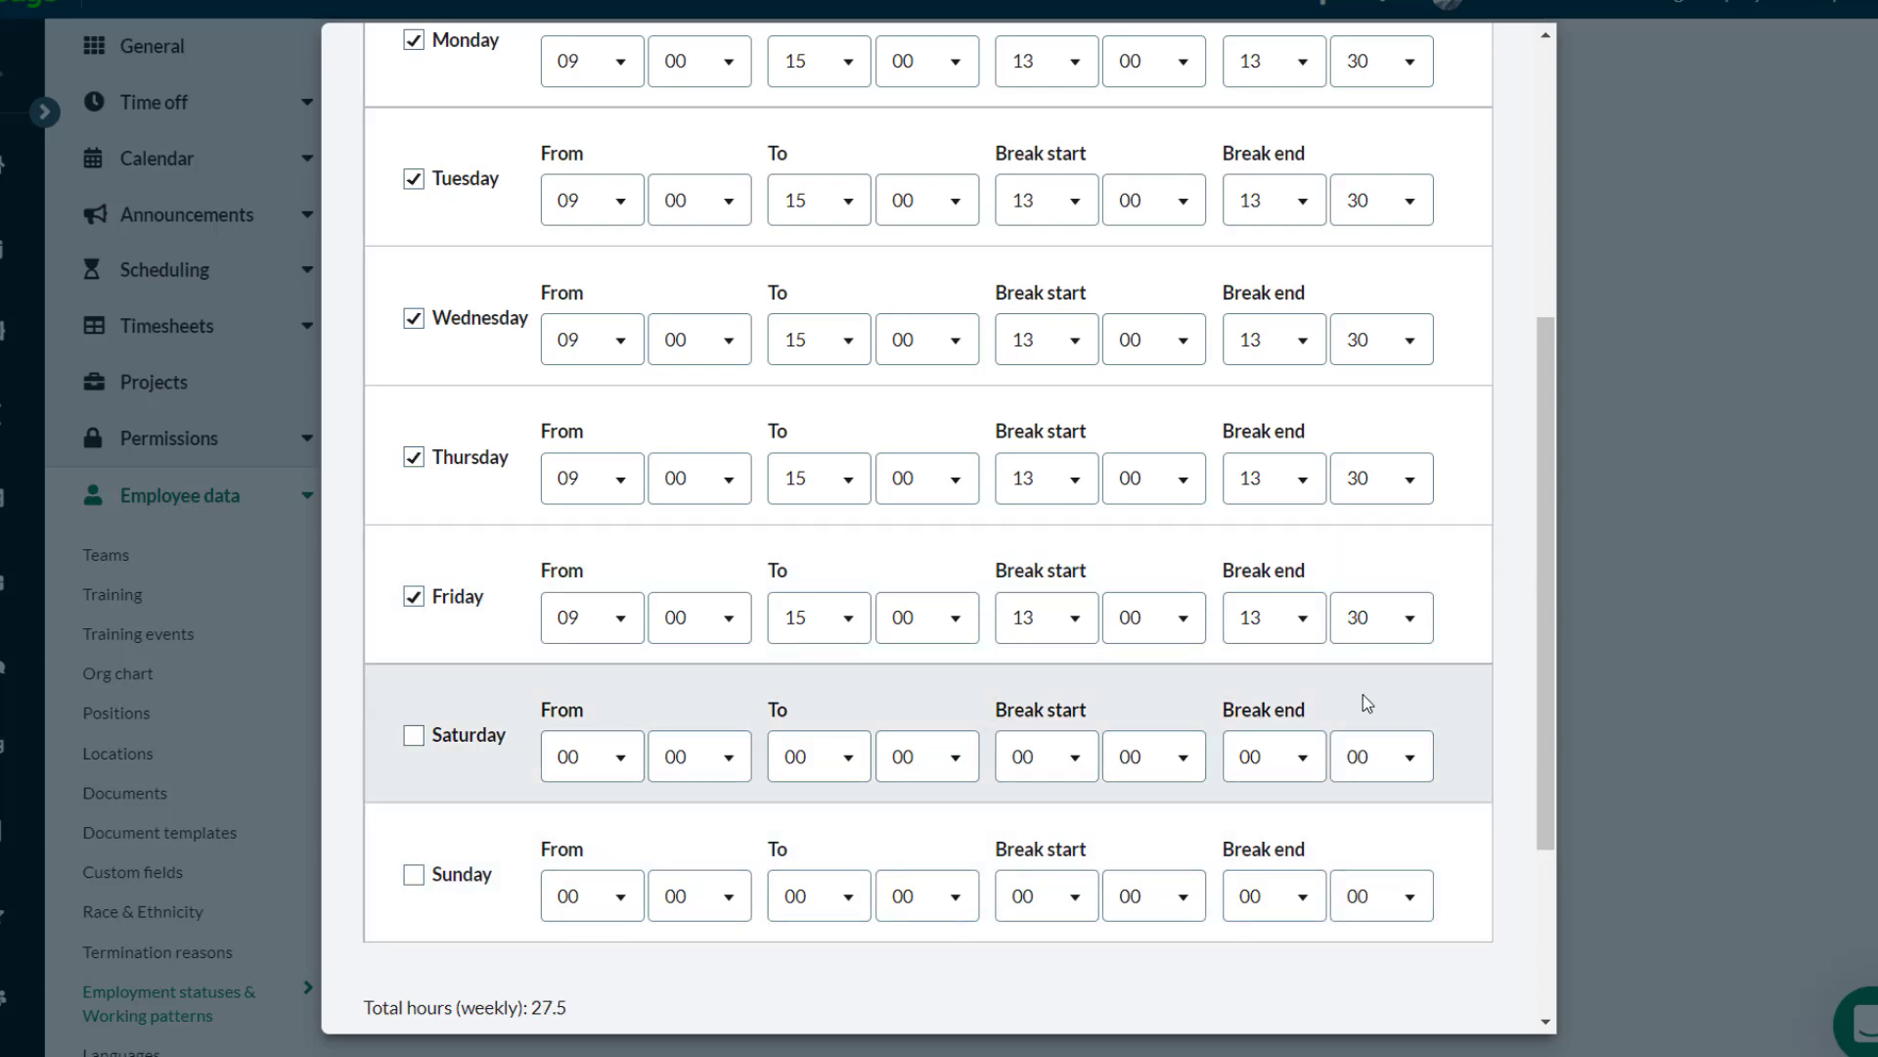
pyautogui.scroll(-3, 1363, 700)
pyautogui.click(1434, 982)
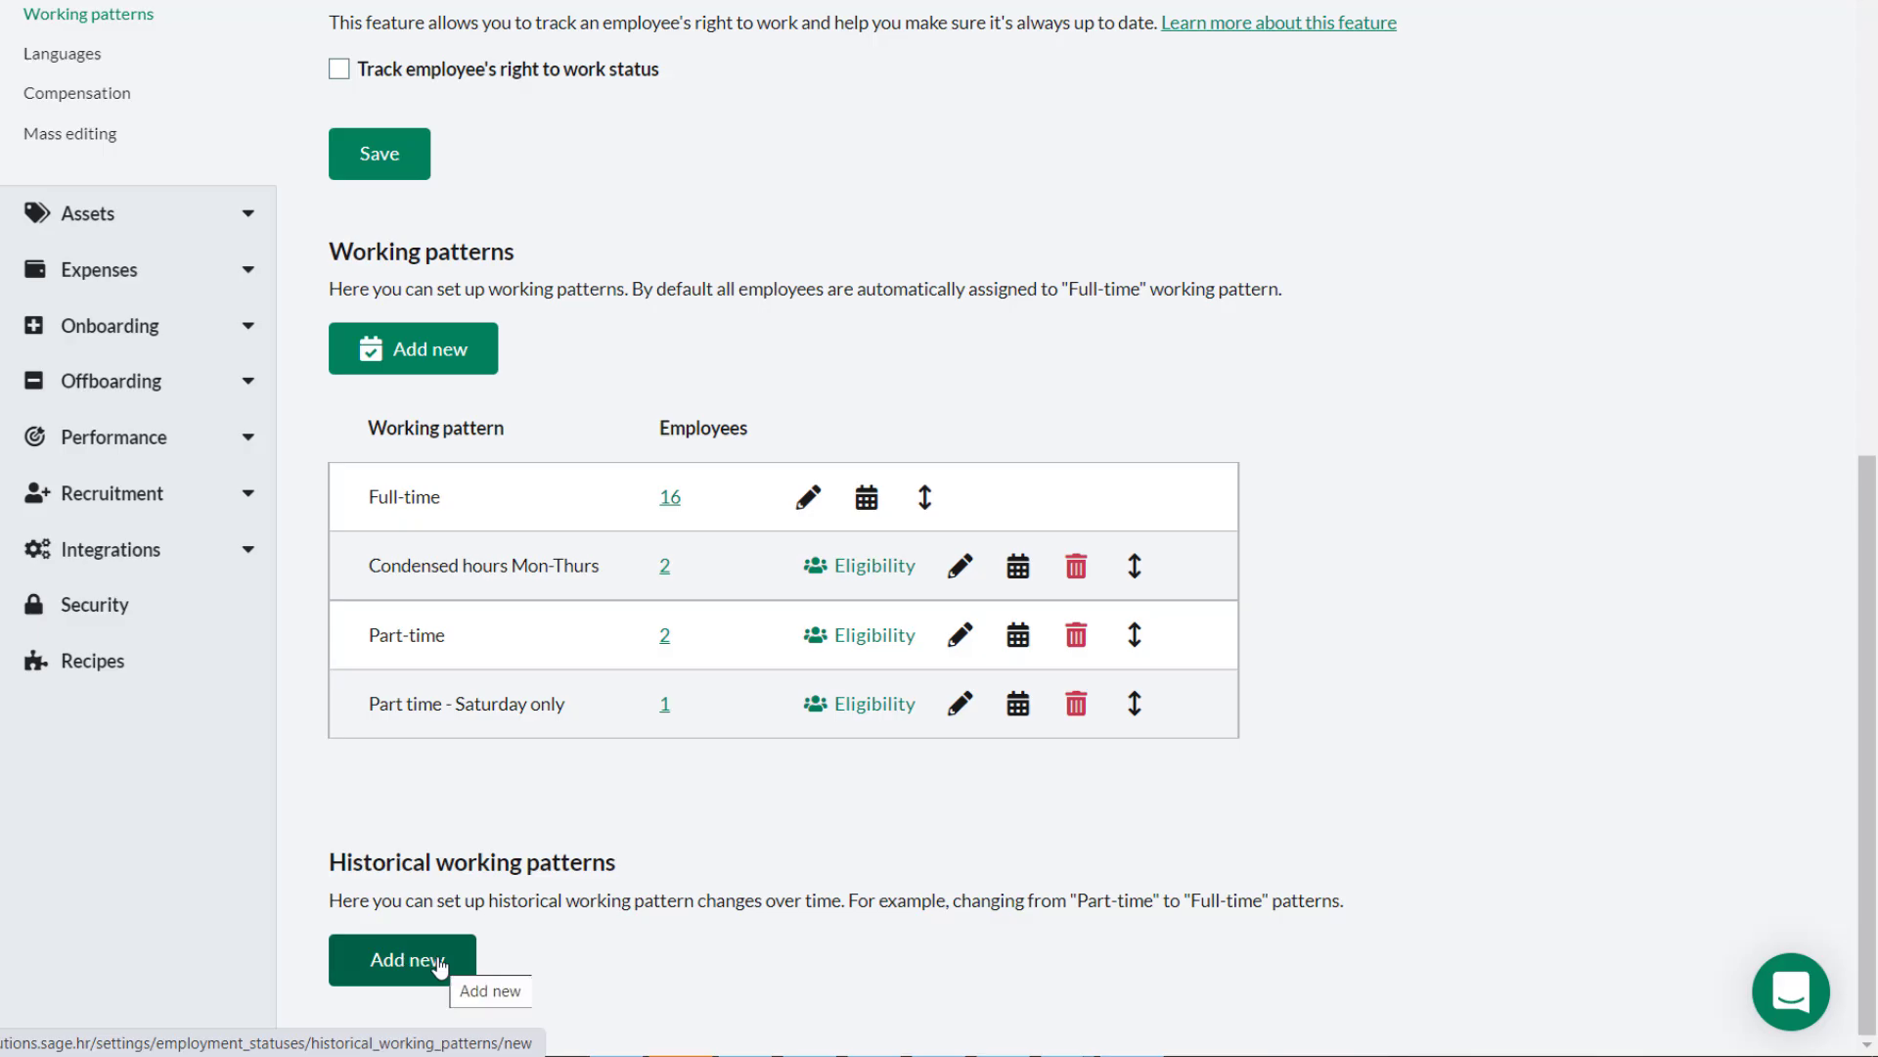
# - Start a historical working pattern for the Finance admin employee, choosing the Part-time working pattern
pyautogui.click(436, 964)
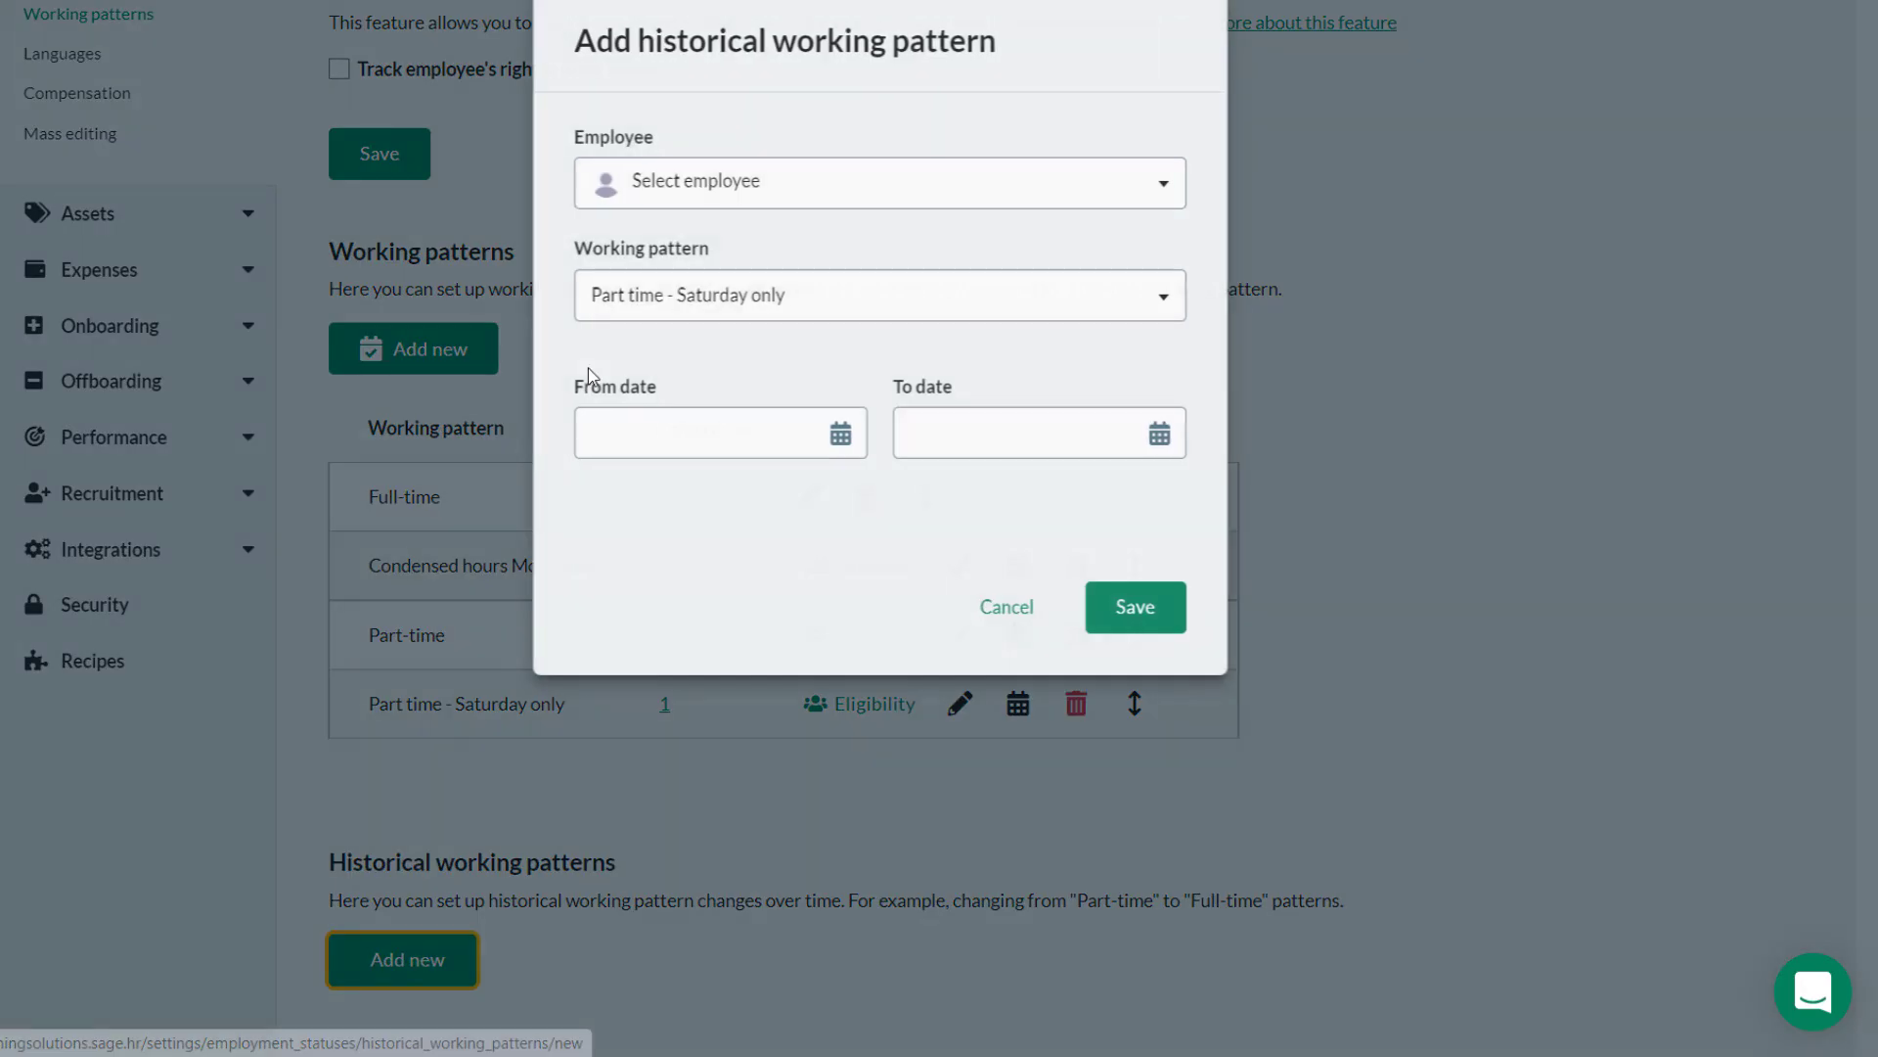
pyautogui.click(830, 196)
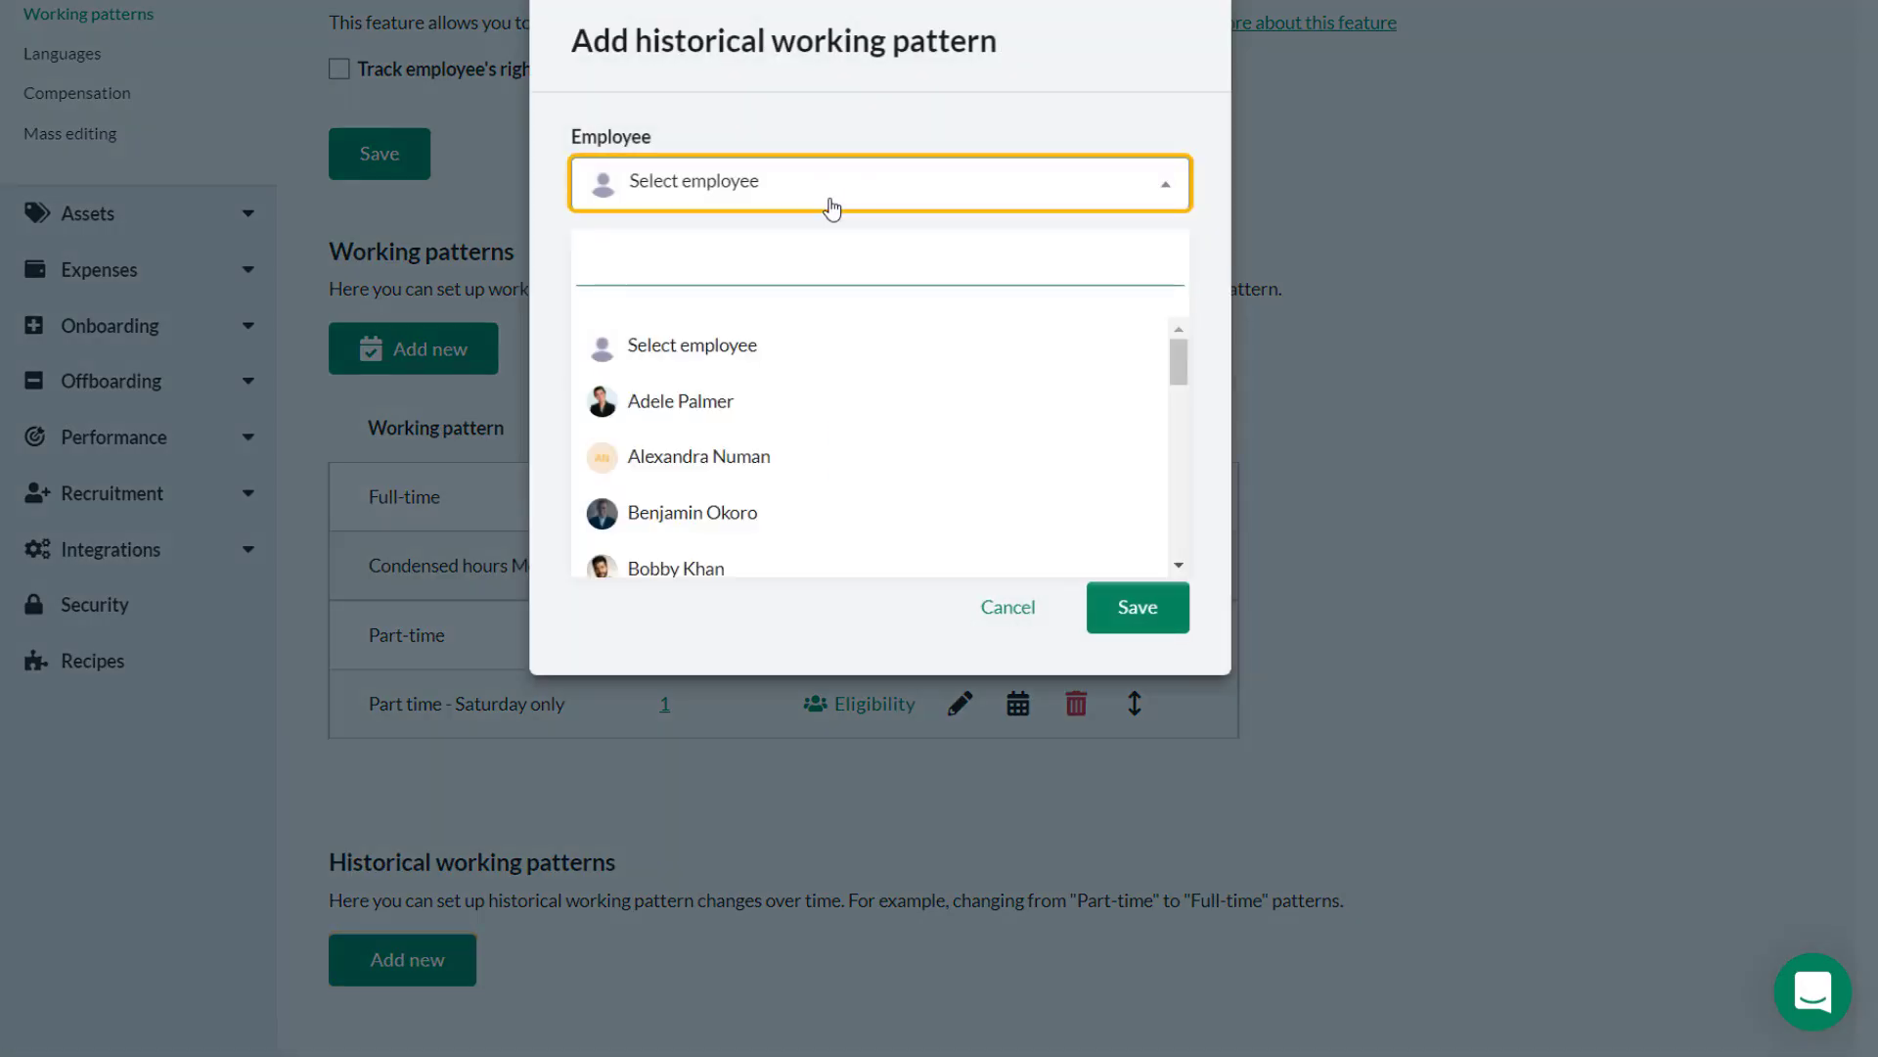
pyautogui.write('w')
pyautogui.click(732, 398)
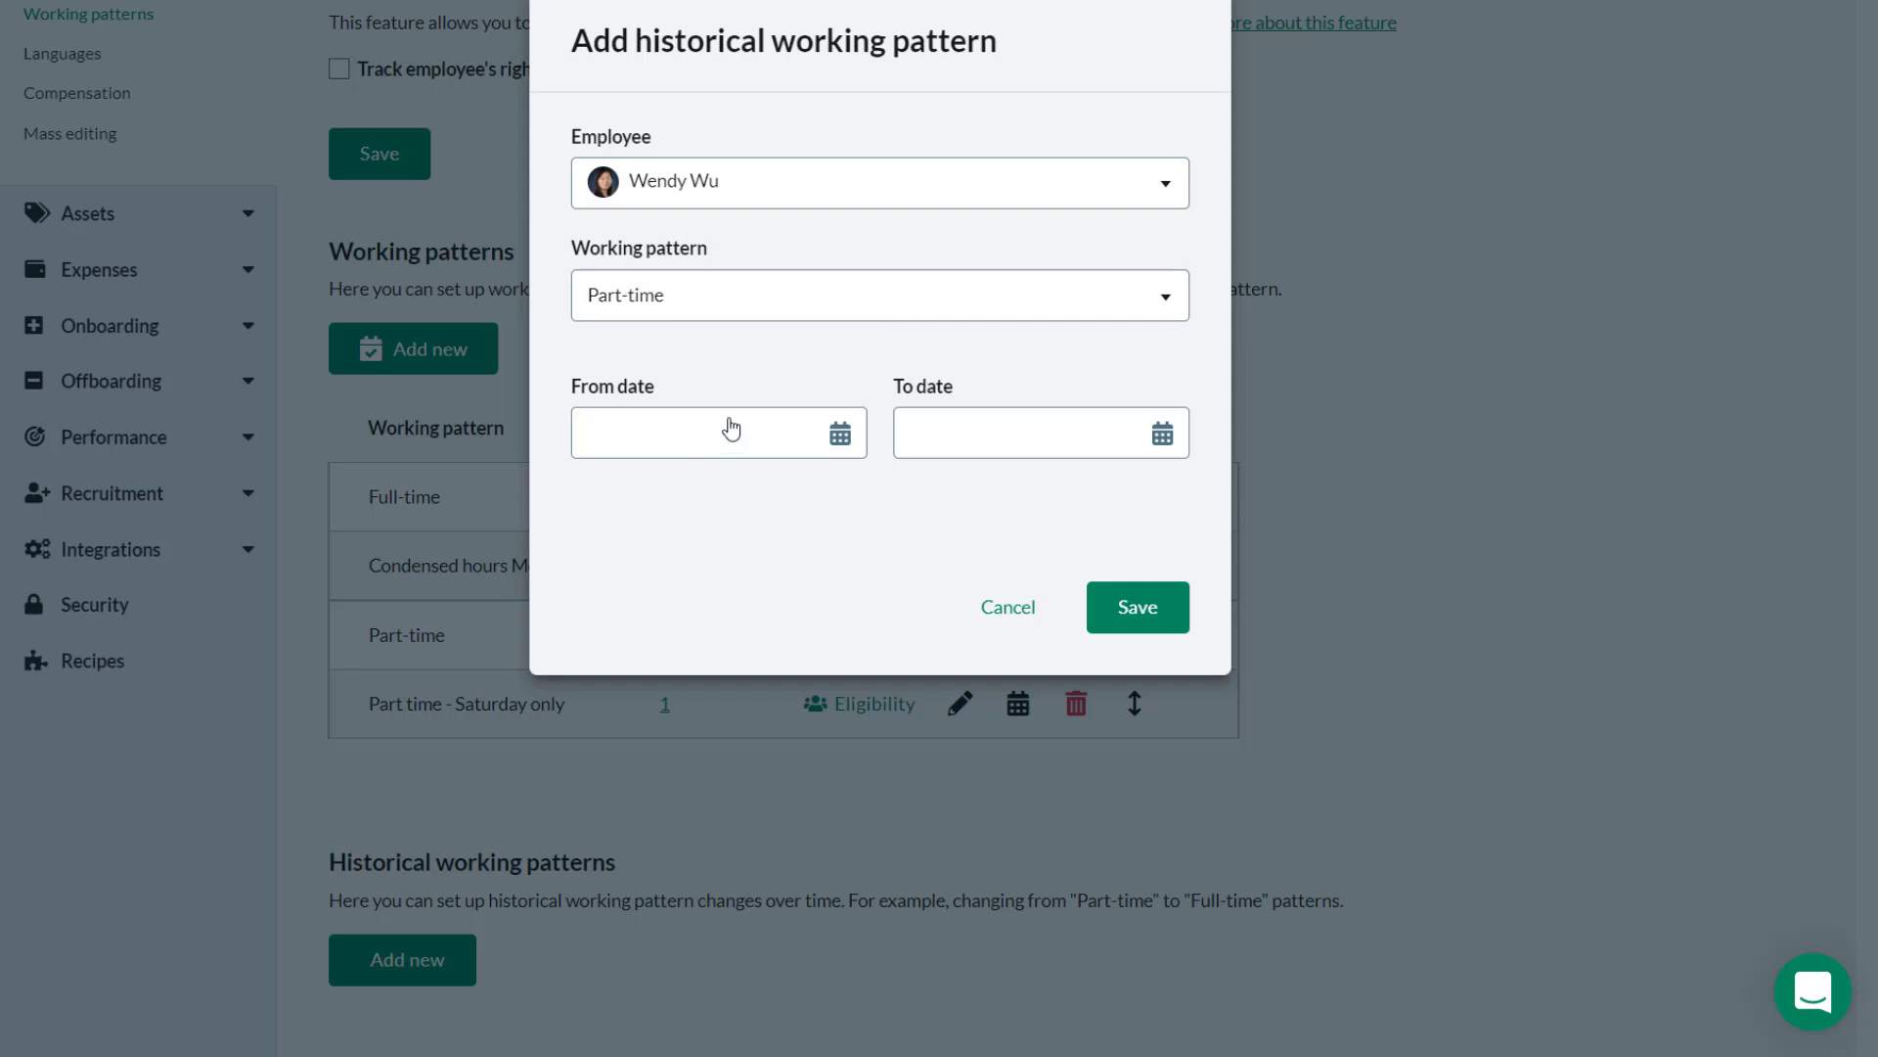
# - Set the historical pattern's dates from 01/12/2021 to 17/03/2022 and save the record
pyautogui.click(840, 434)
pyautogui.click(831, 419)
pyautogui.click(1138, 431)
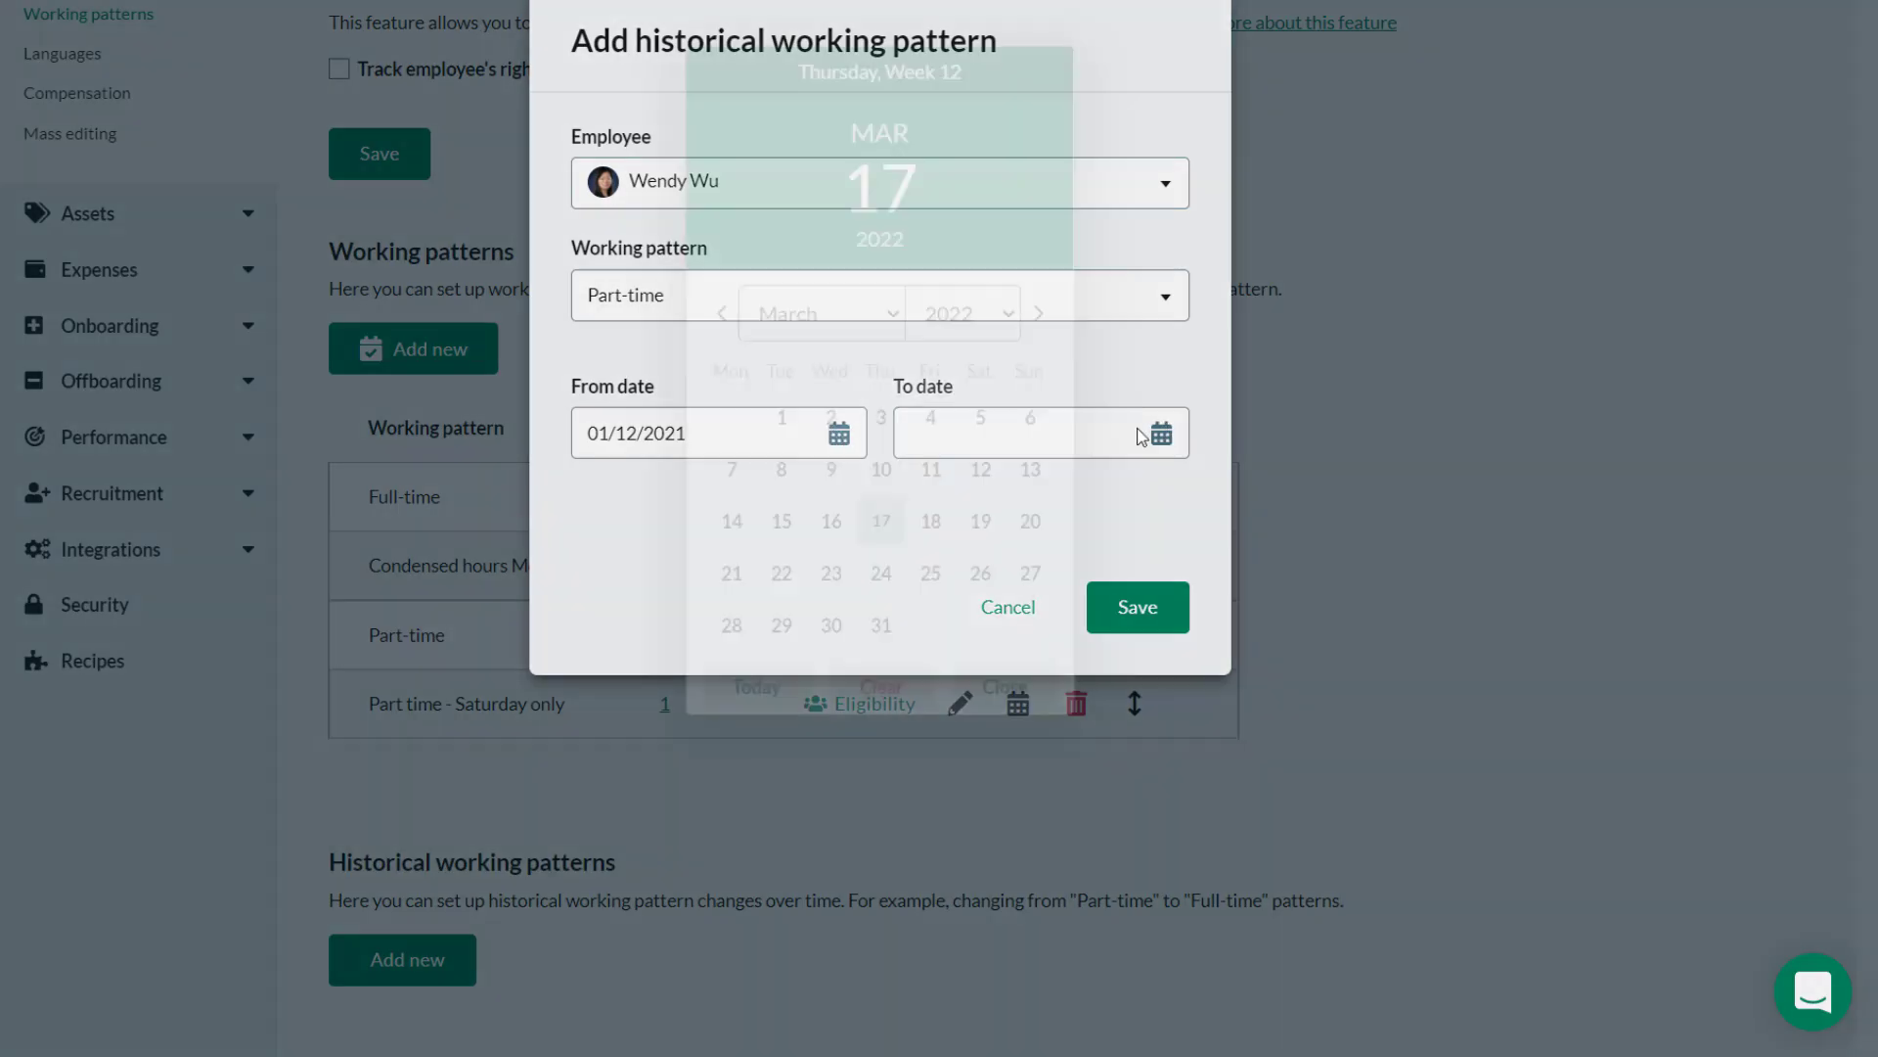
pyautogui.click(880, 520)
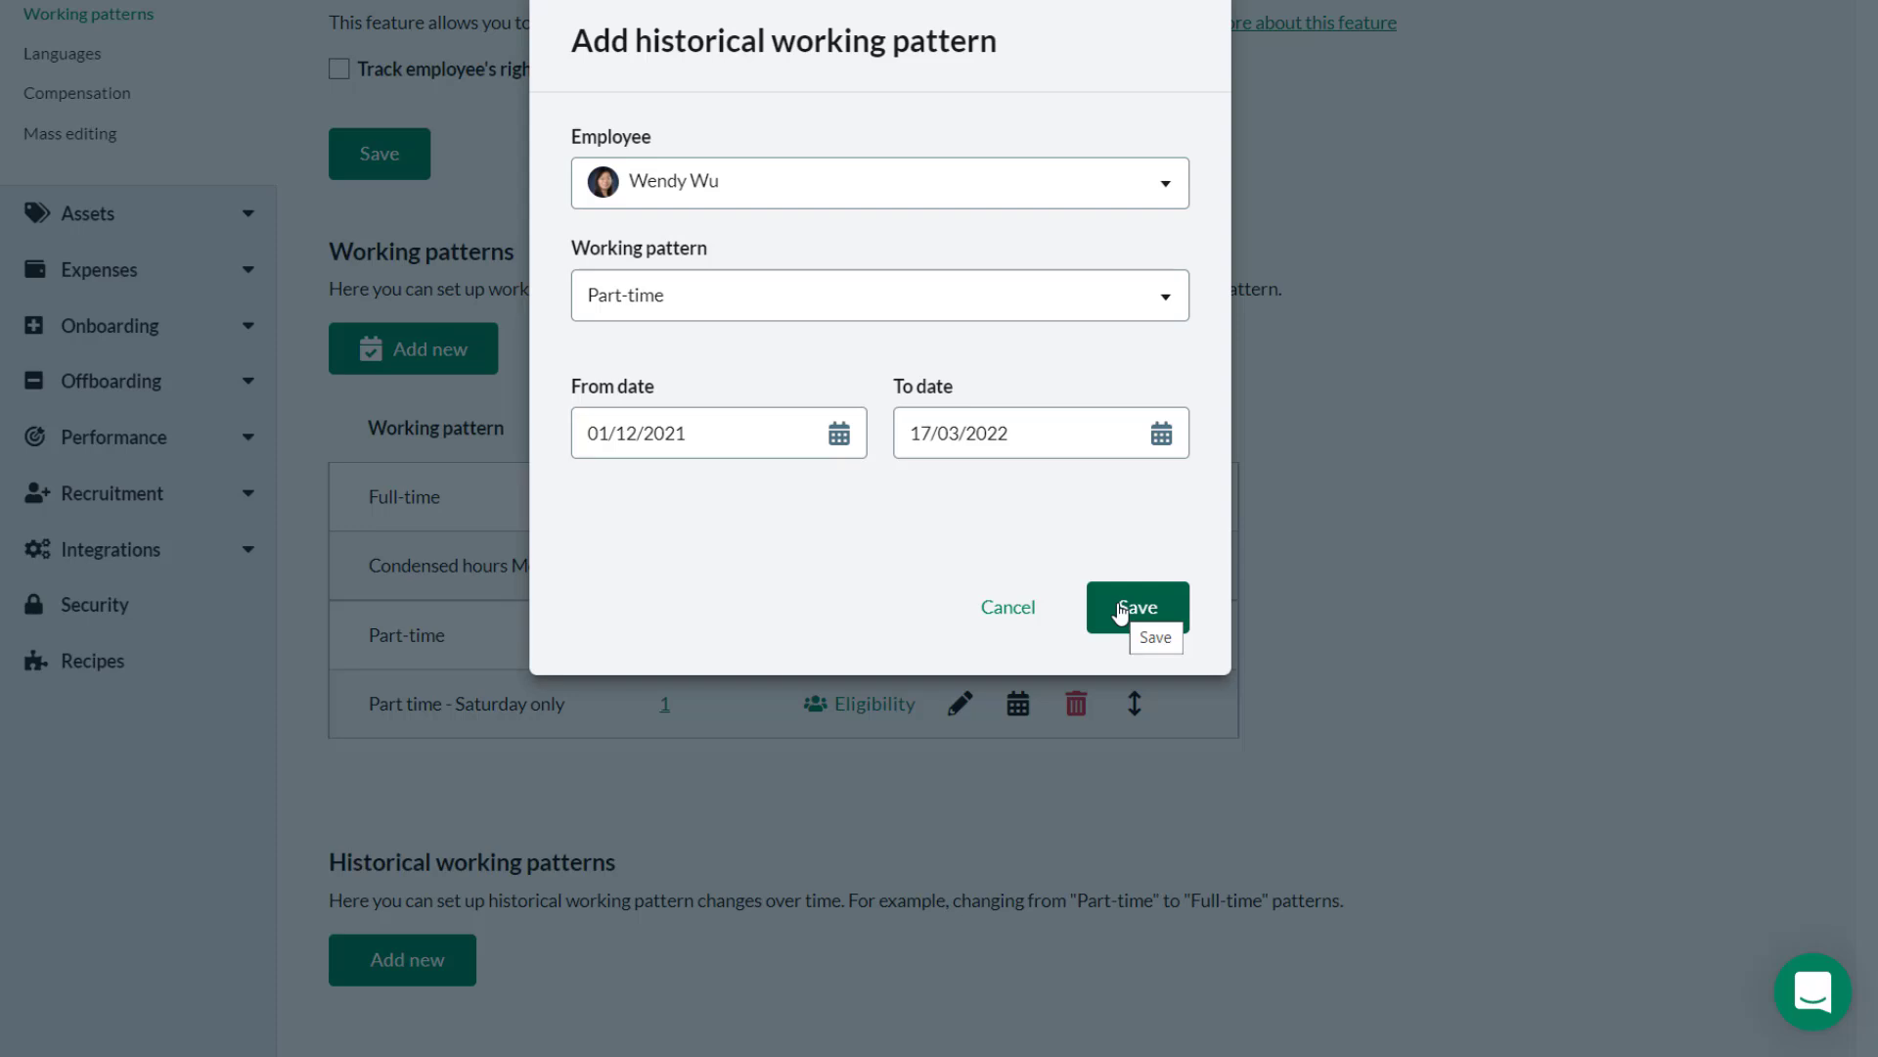
pyautogui.click(1121, 613)
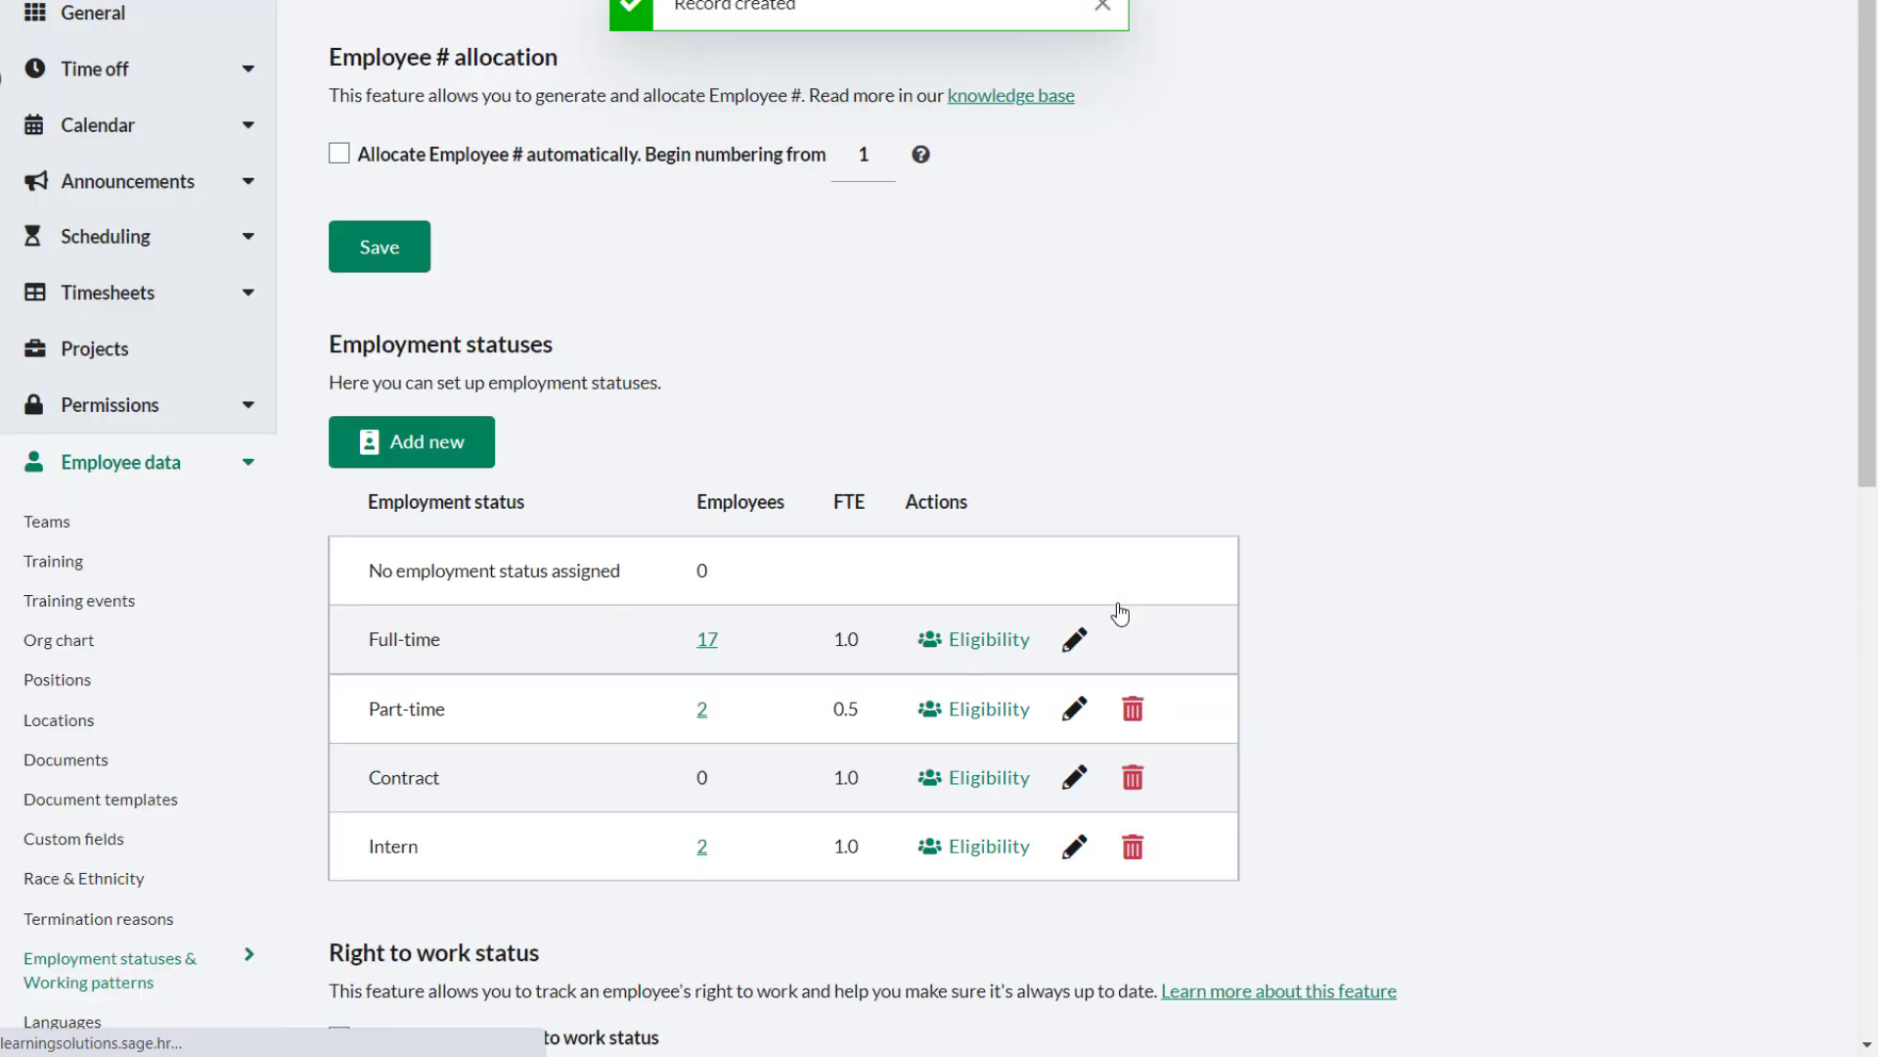
# - Remove the Finance admin employee from the Part-time employment status and save the change
pyautogui.scroll(-3, 783, 592)
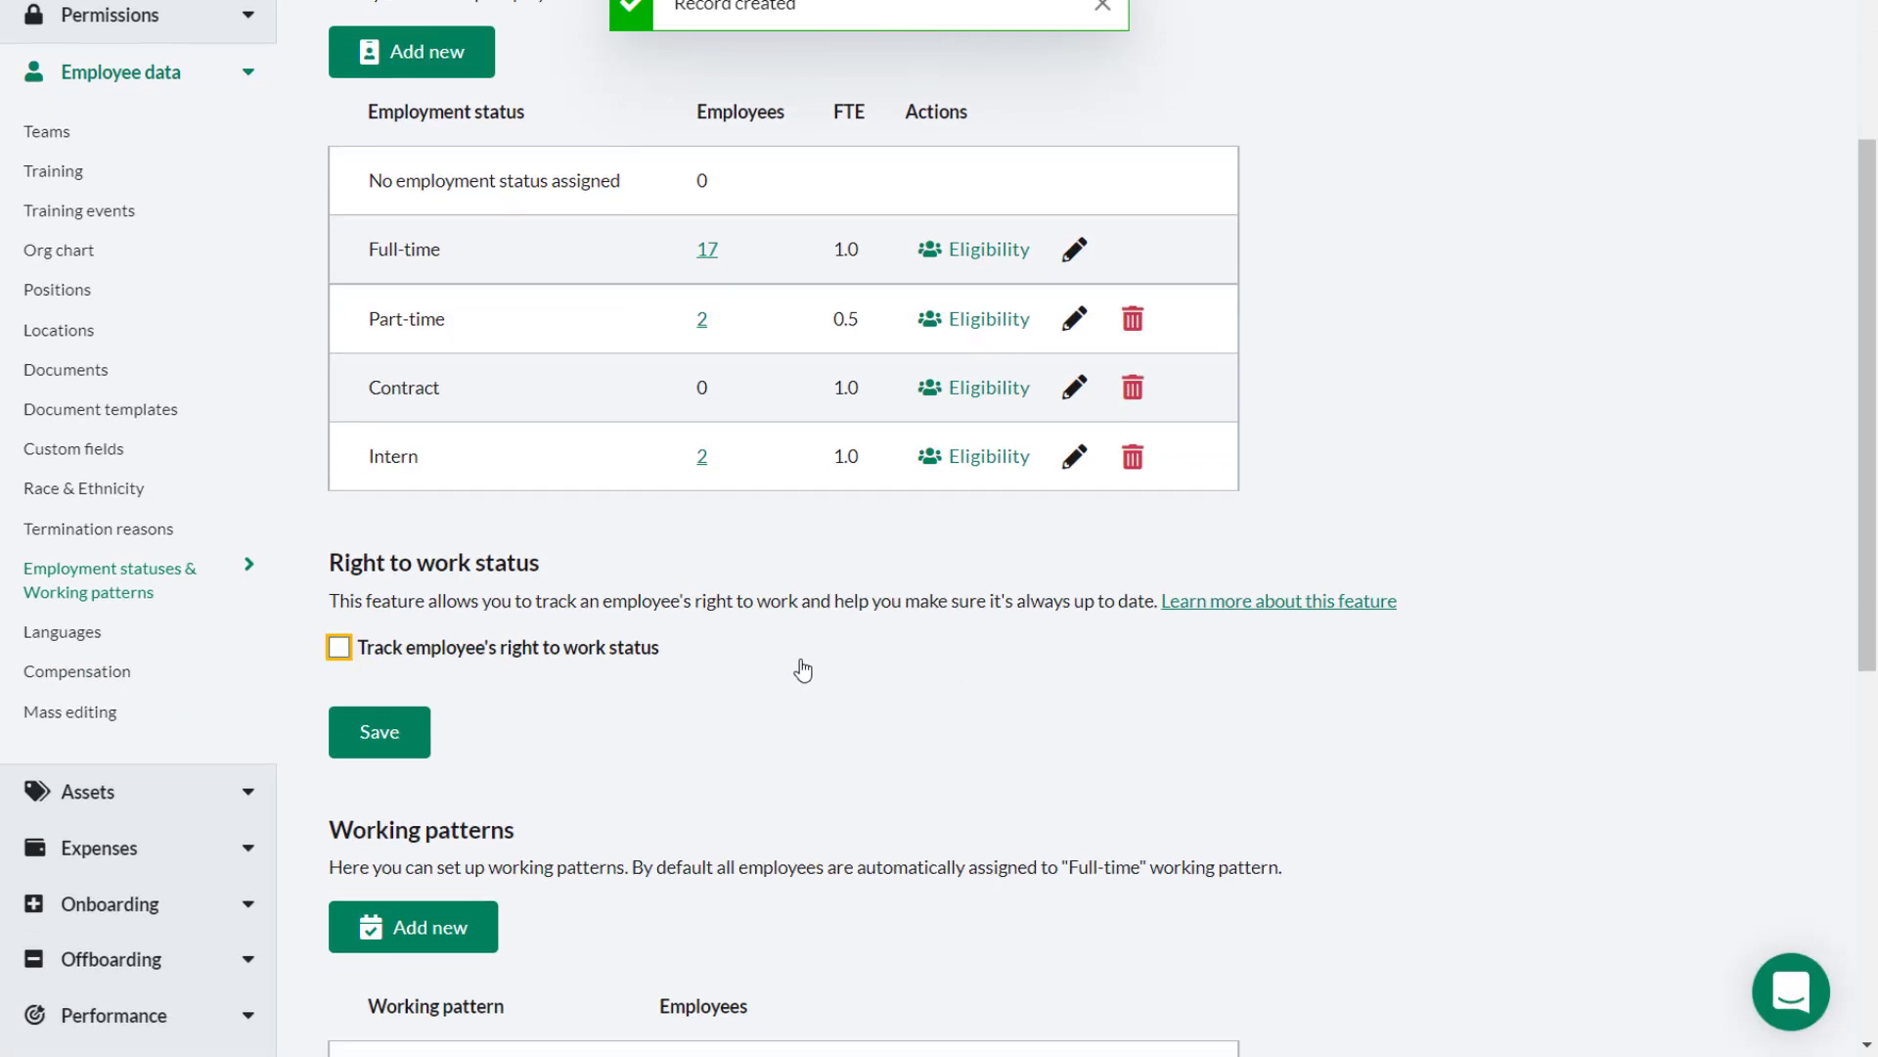
pyautogui.scroll(-5, 771, 940)
pyautogui.scroll(-3, 714, 792)
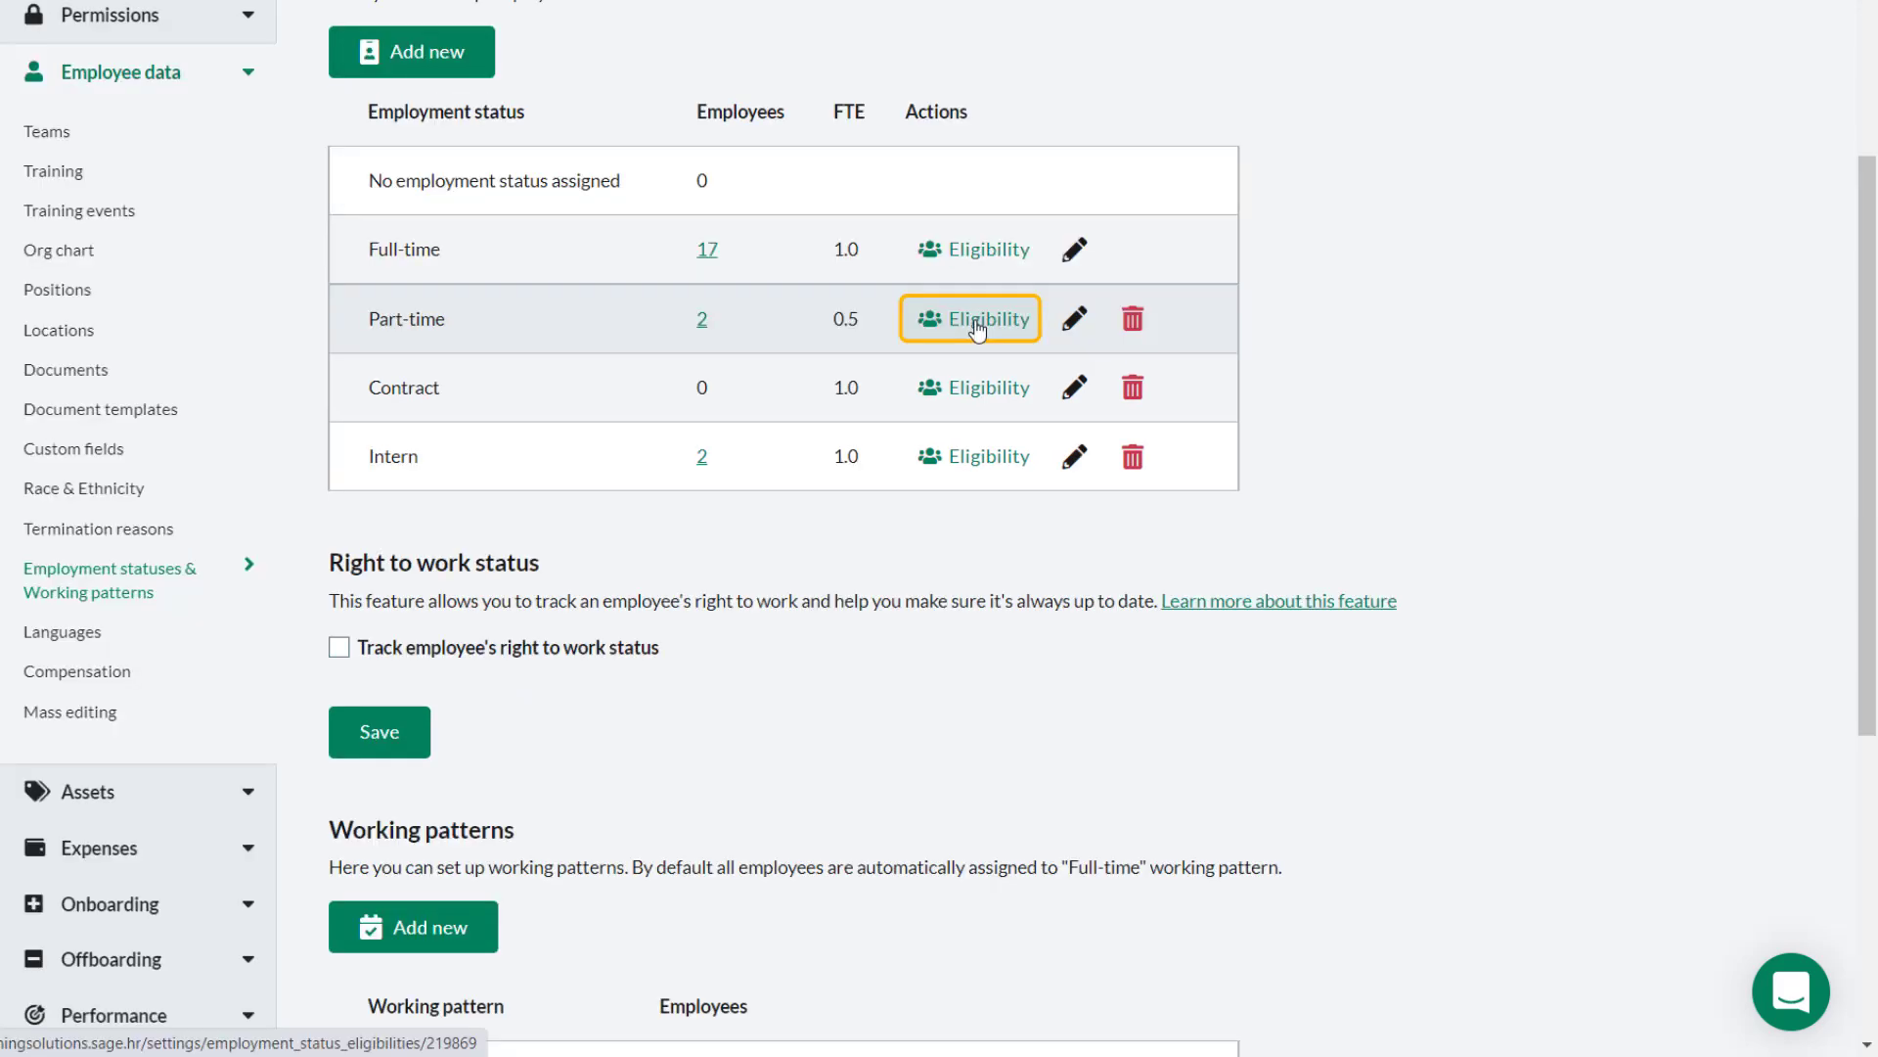
pyautogui.click(972, 321)
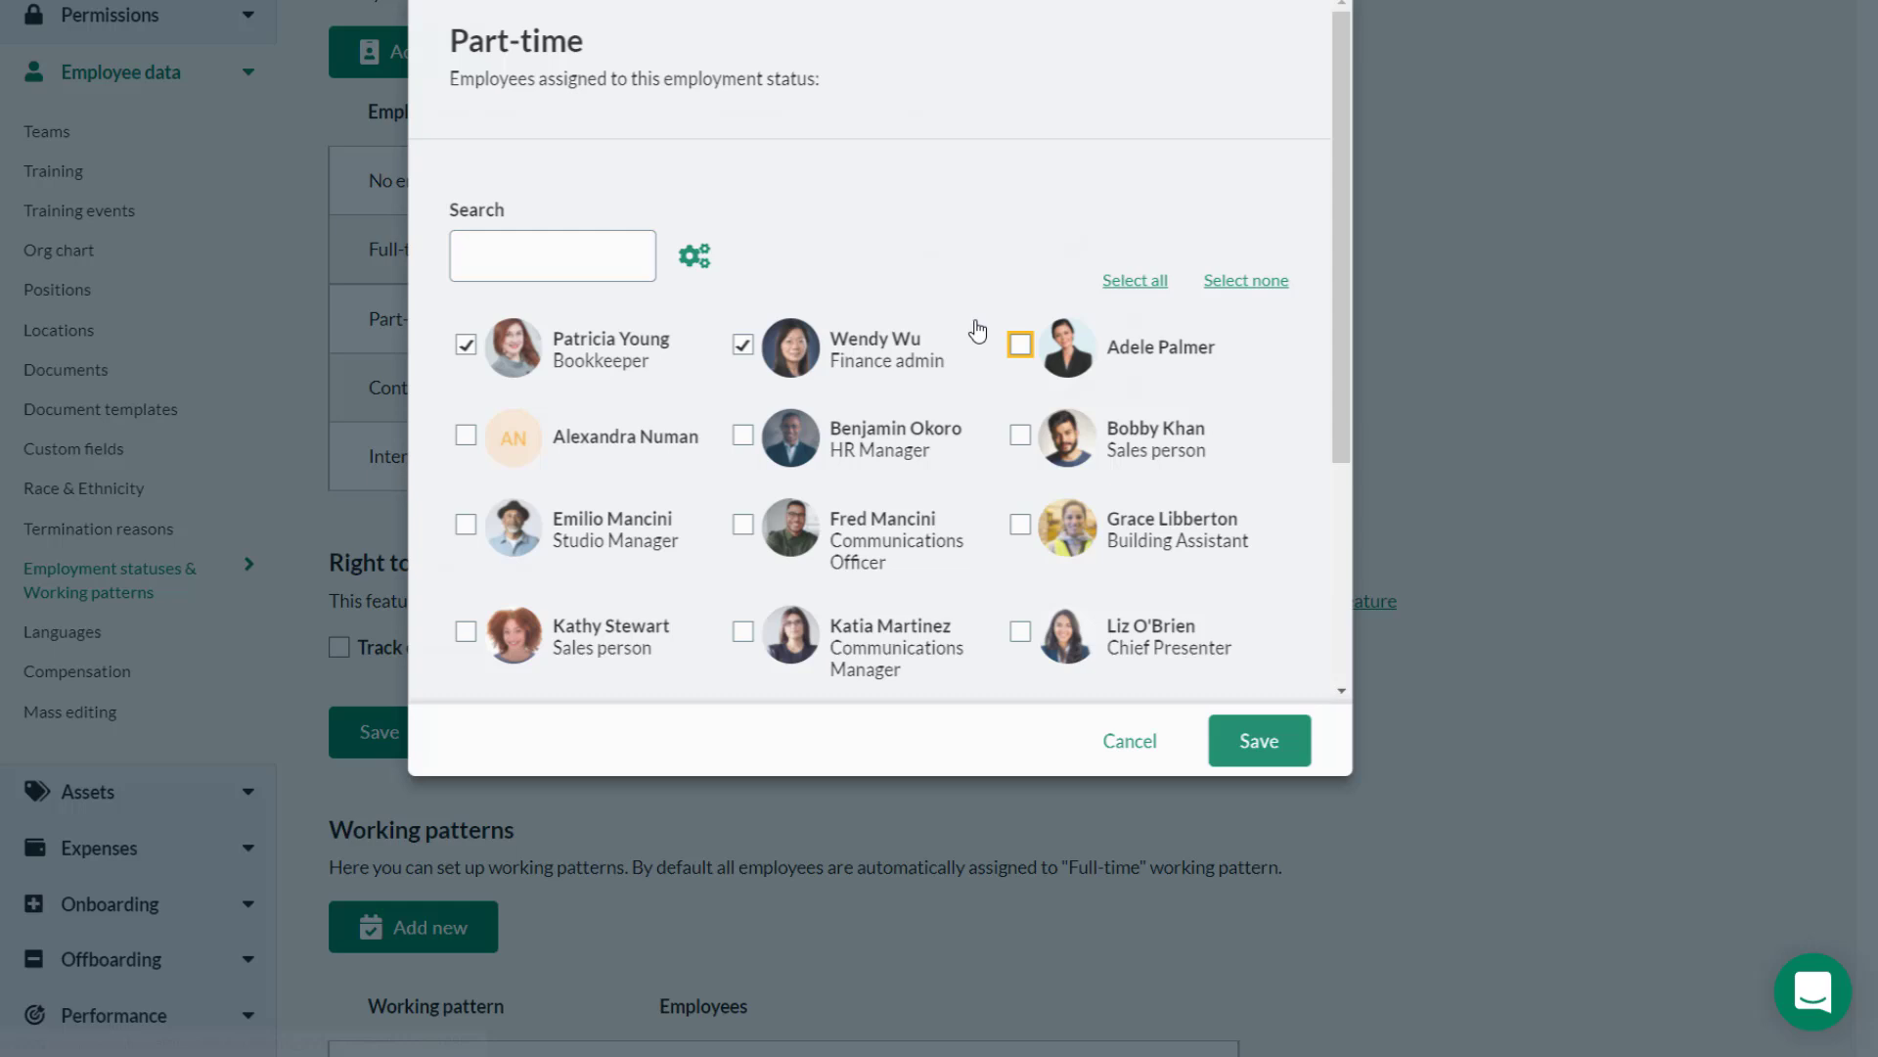
pyautogui.click(745, 358)
pyautogui.click(1228, 743)
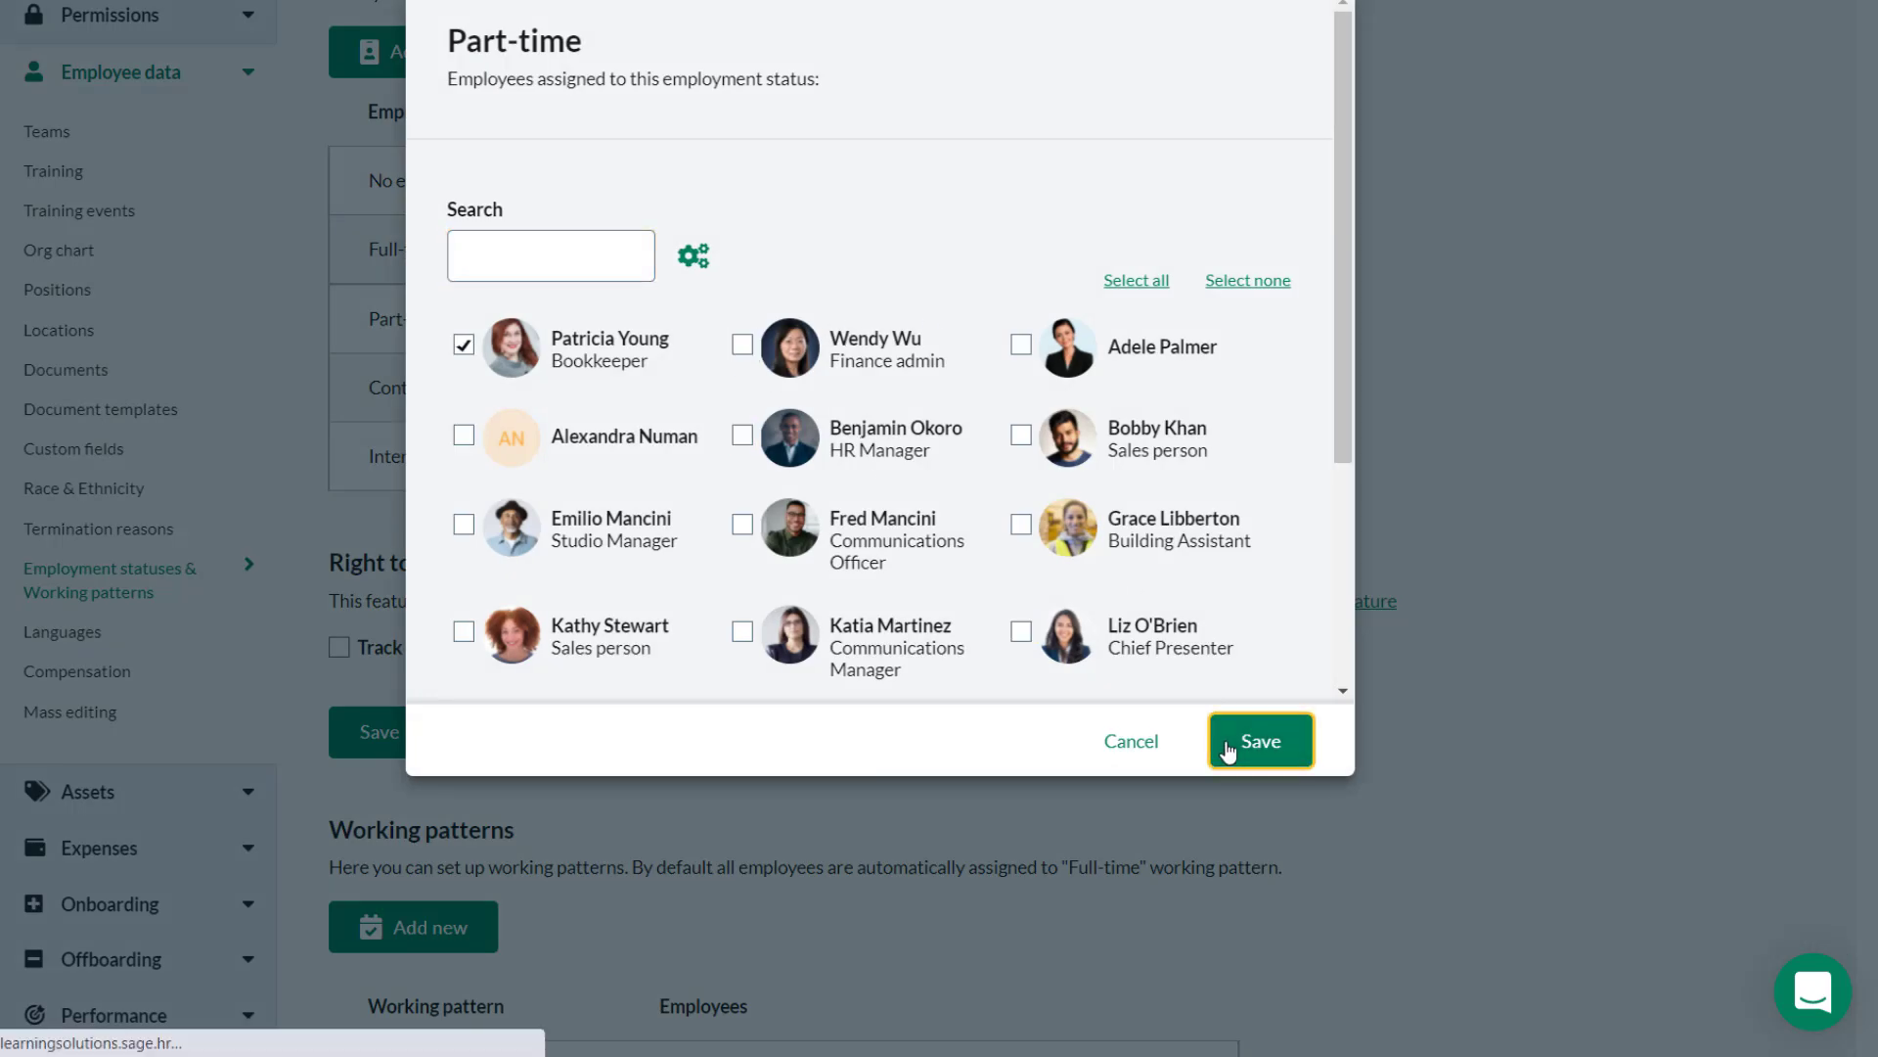